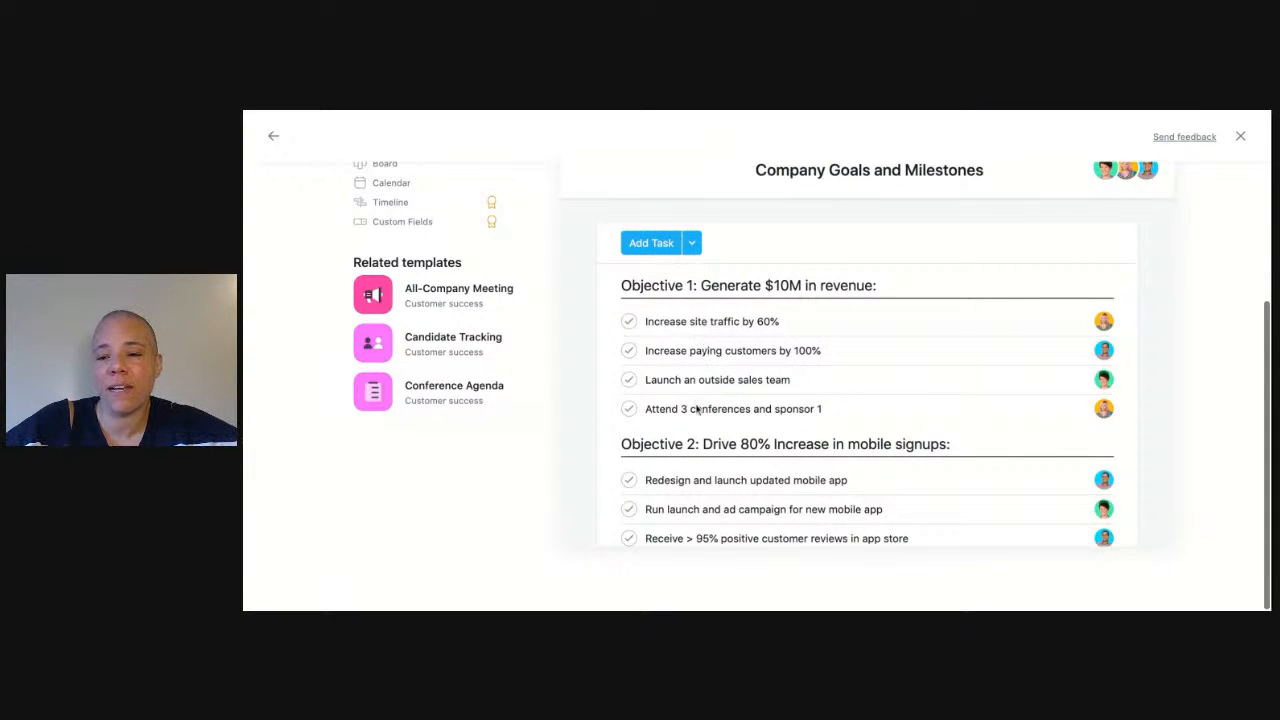
- Preview the Company Goals & Milestones and Team Brainstorm project templates and look through the list of general templates
{"action": "scroll", "coordinate": [612, 351], "scroll_direction": "up", "scroll_amount": 3}
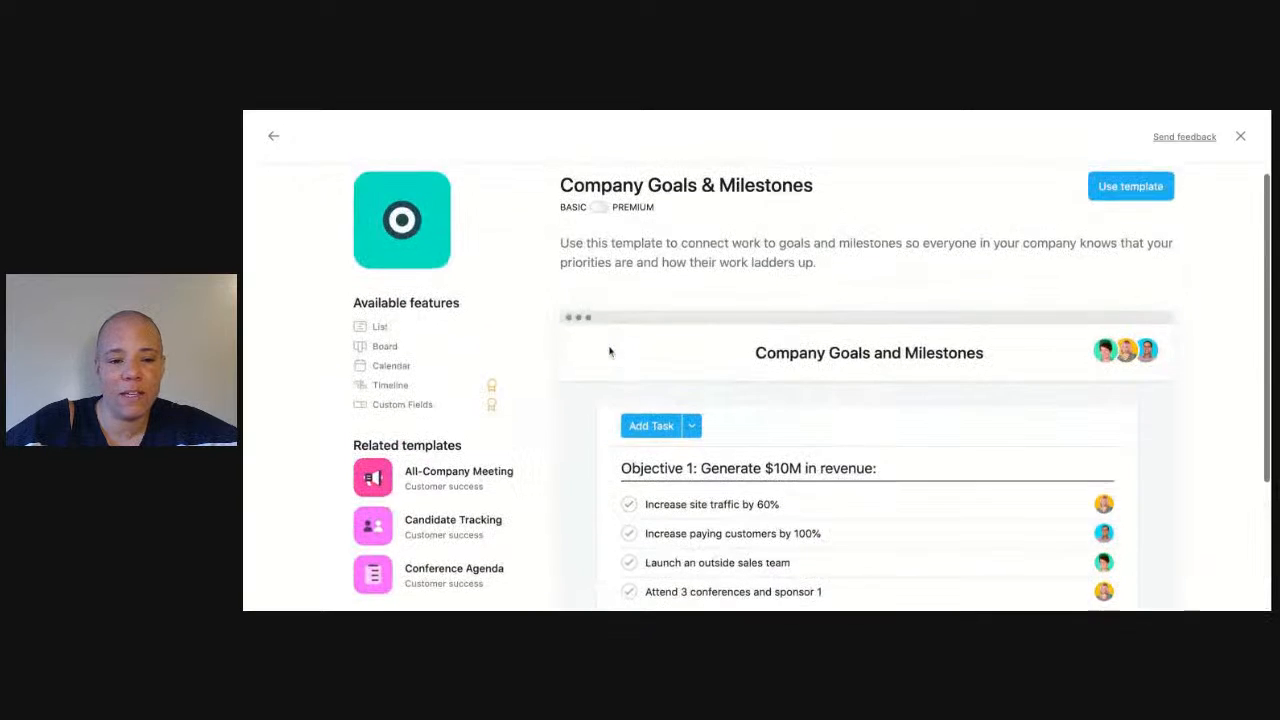
{"action": "left_click", "coordinate": [273, 135]}
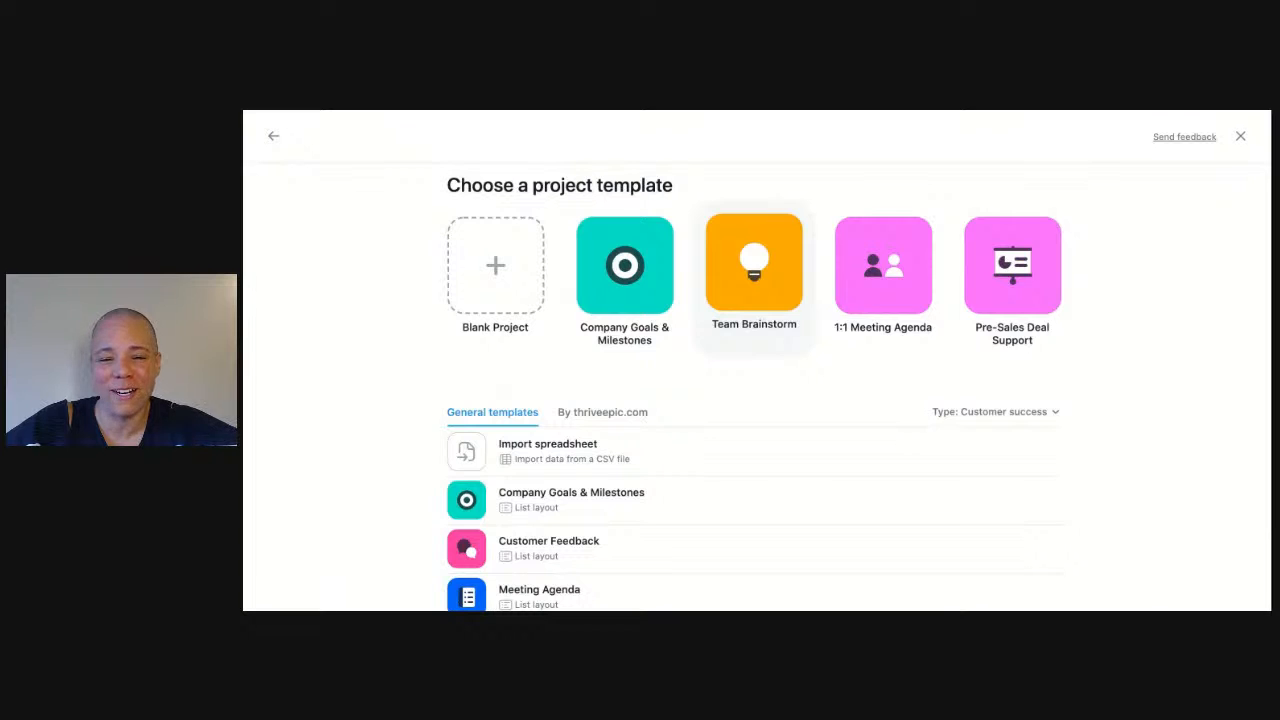
{"action": "left_click", "coordinate": [754, 262]}
{"action": "scroll", "coordinate": [754, 262], "scroll_direction": "down", "scroll_amount": 3}
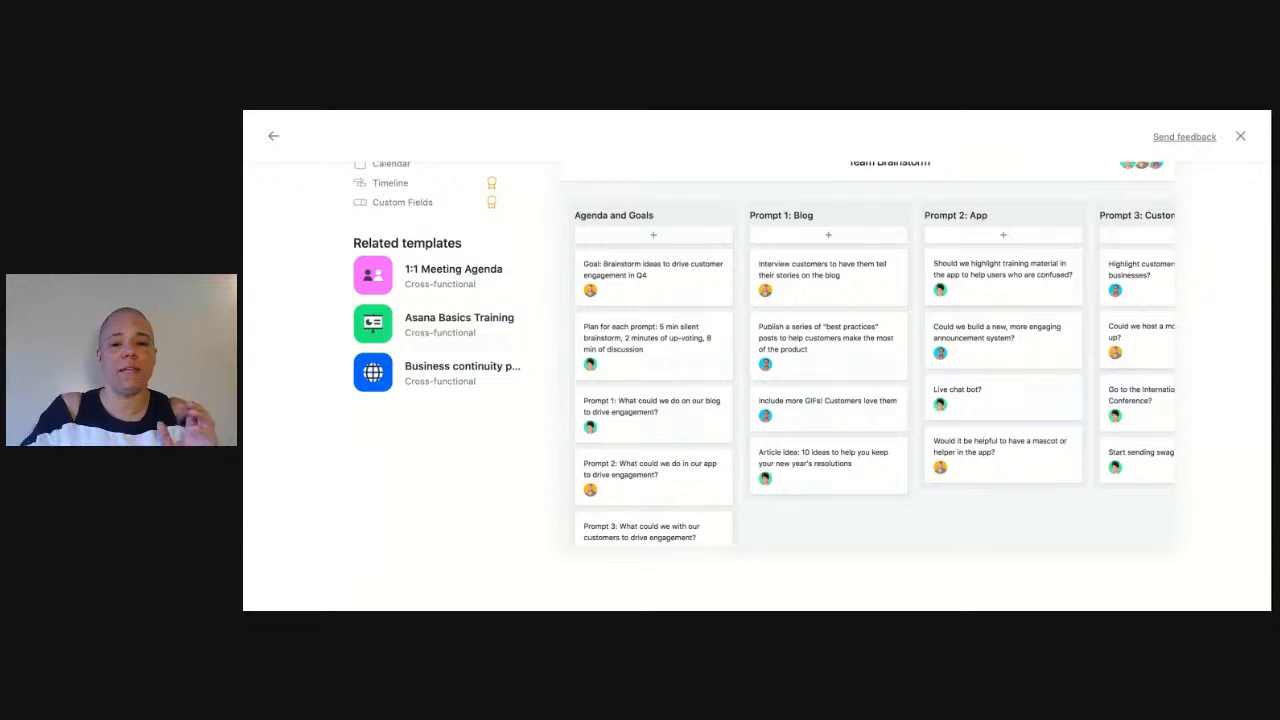
{"action": "left_click", "coordinate": [273, 135]}
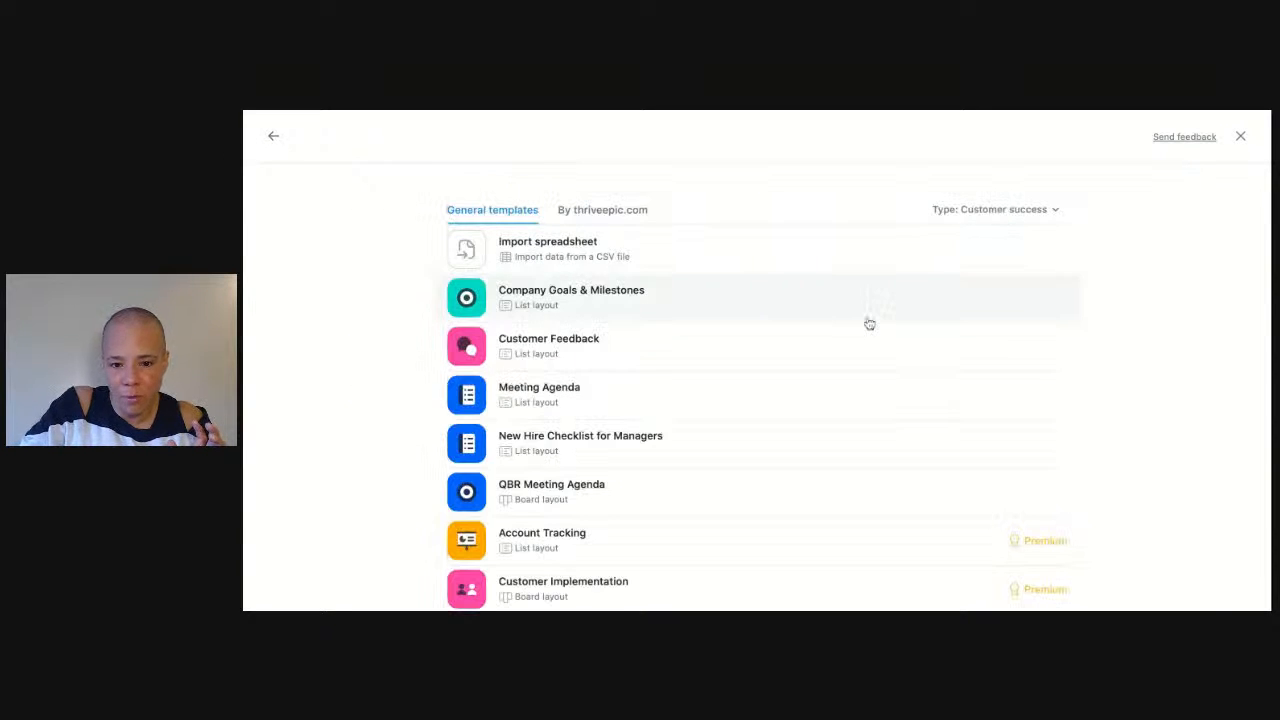
{"action": "left_click", "coordinate": [649, 306]}
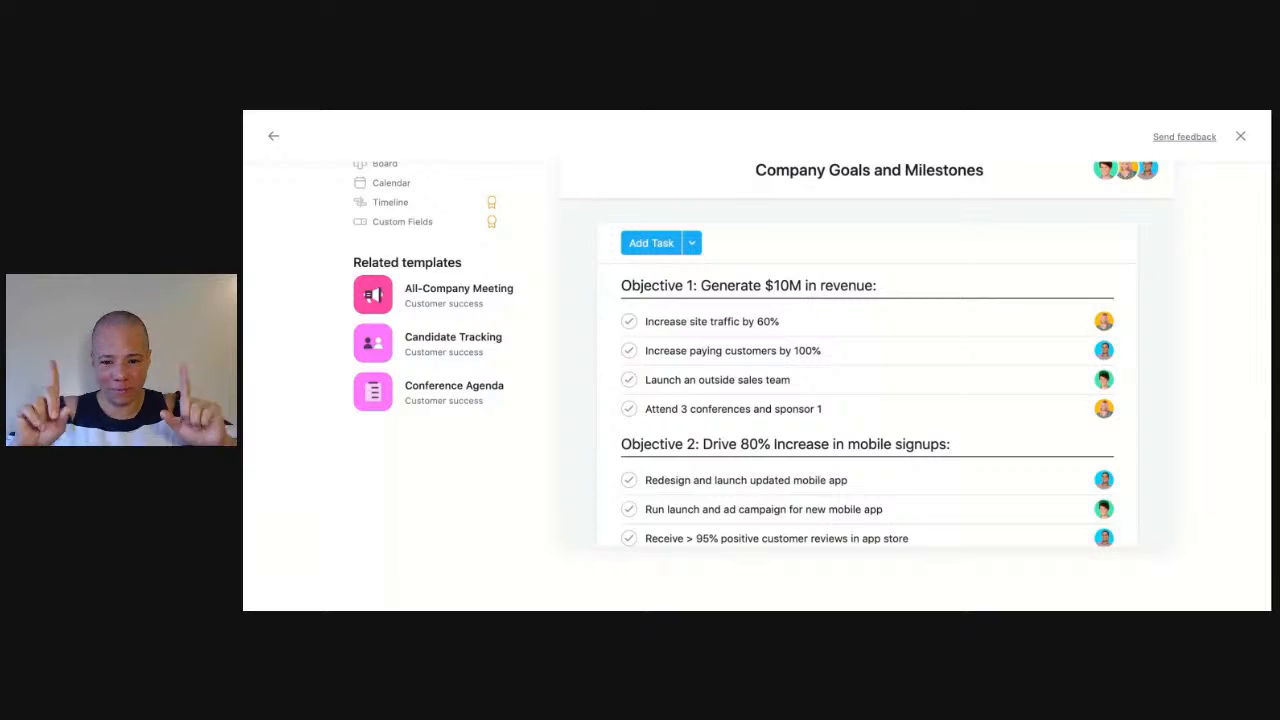
{"action": "left_click", "coordinate": [273, 135]}
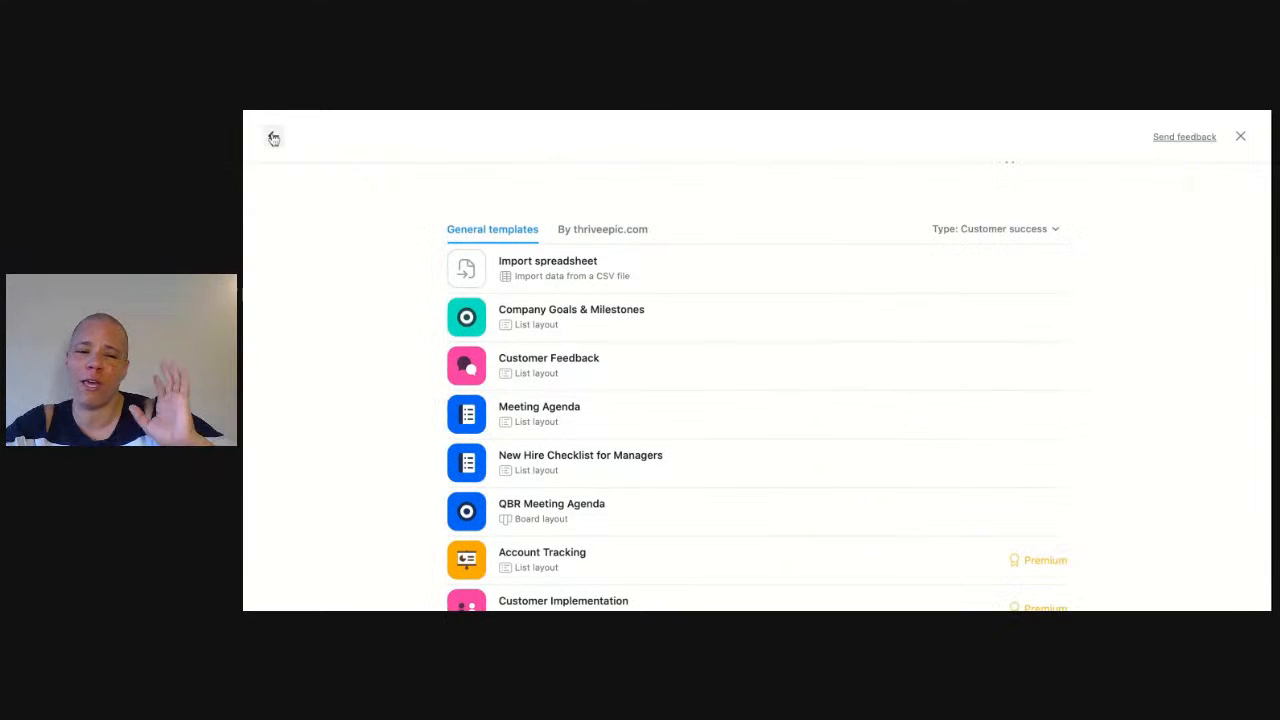
{"action": "scroll", "coordinate": [667, 389], "scroll_direction": "down", "scroll_amount": 2}
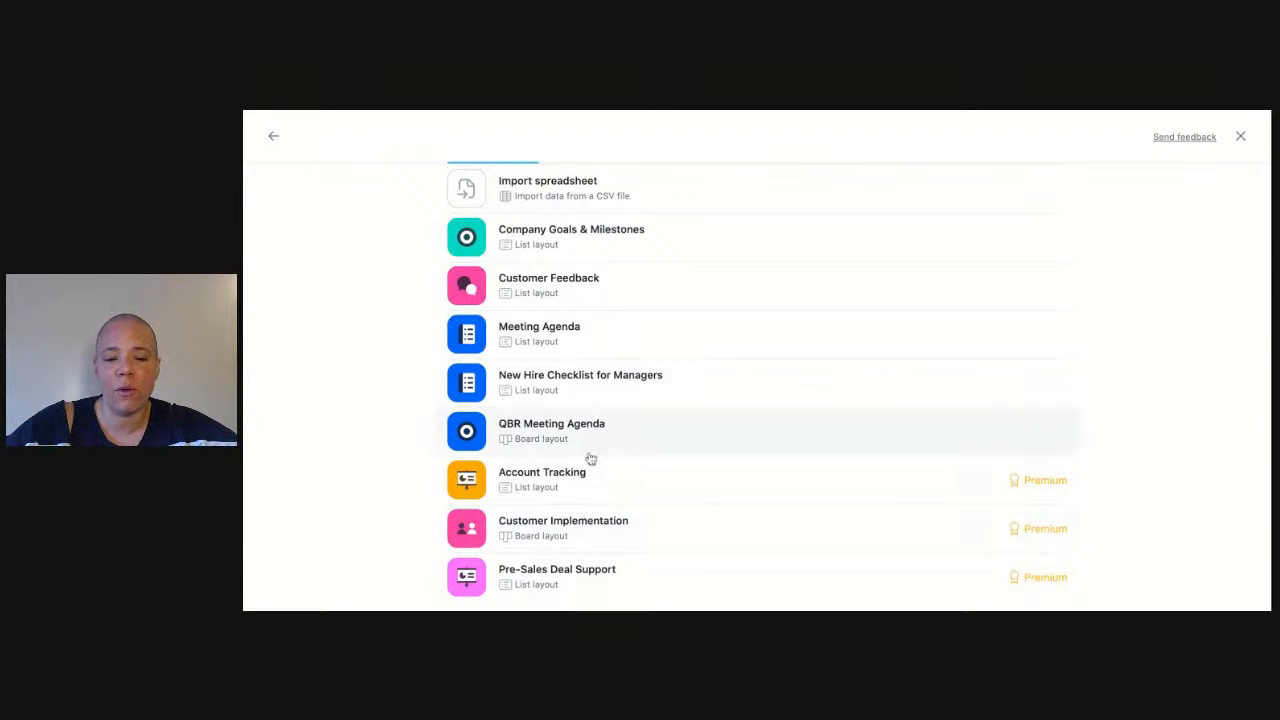
{"action": "scroll", "coordinate": [601, 391], "scroll_direction": "up", "scroll_amount": 5}
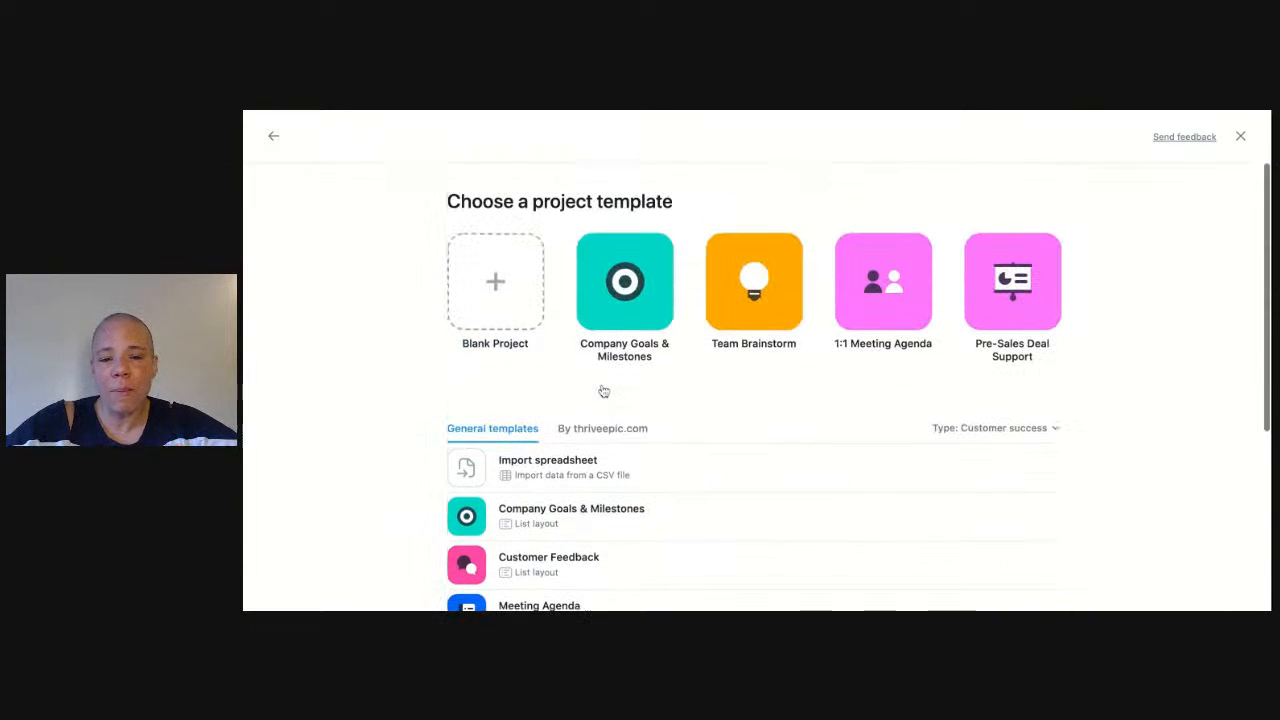
- Create a blank project named Test Project in the Test Board team, public to team, with List as the default view
{"action": "left_click", "coordinate": [495, 284]}
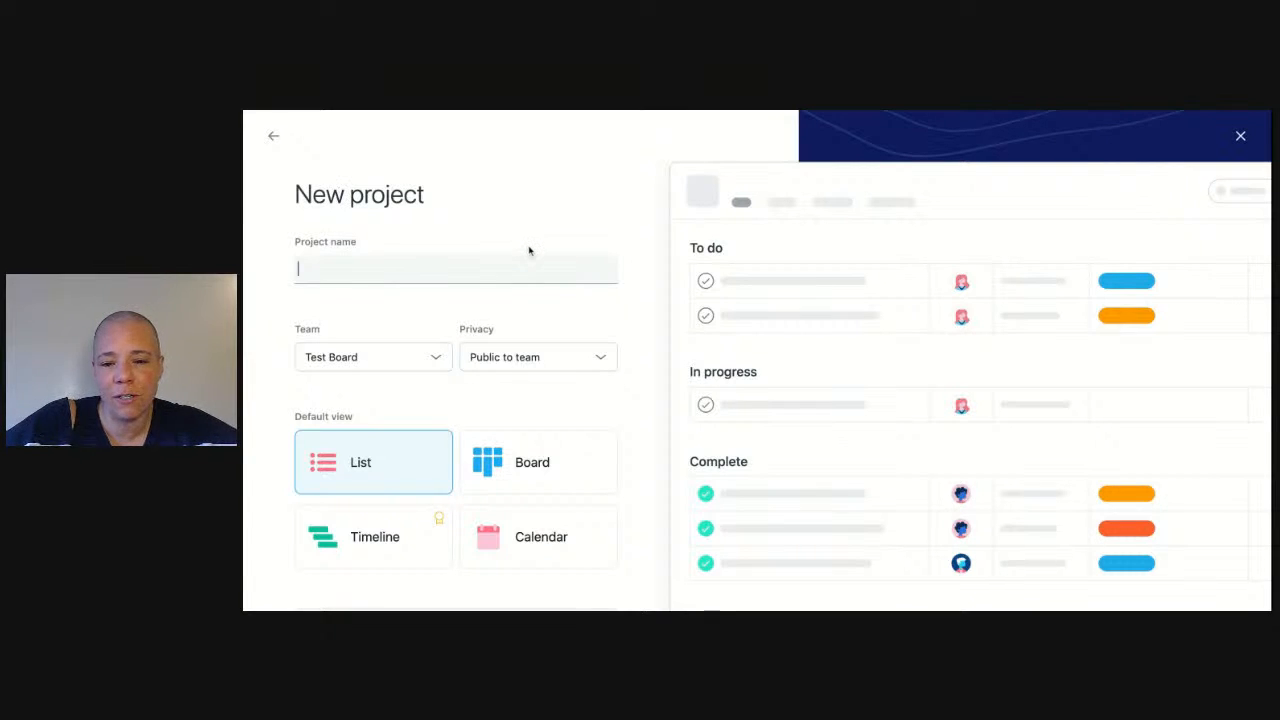
{"action": "type", "text": "Te"}
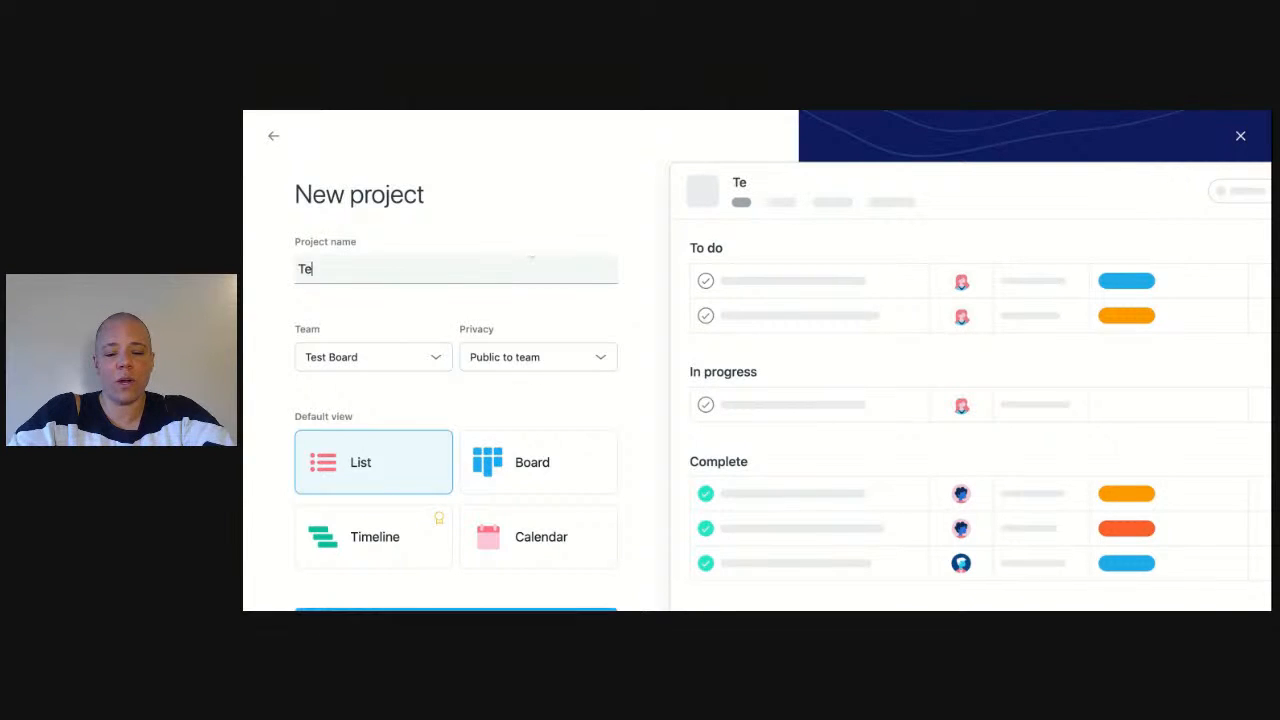
{"action": "type", "text": "st Project"}
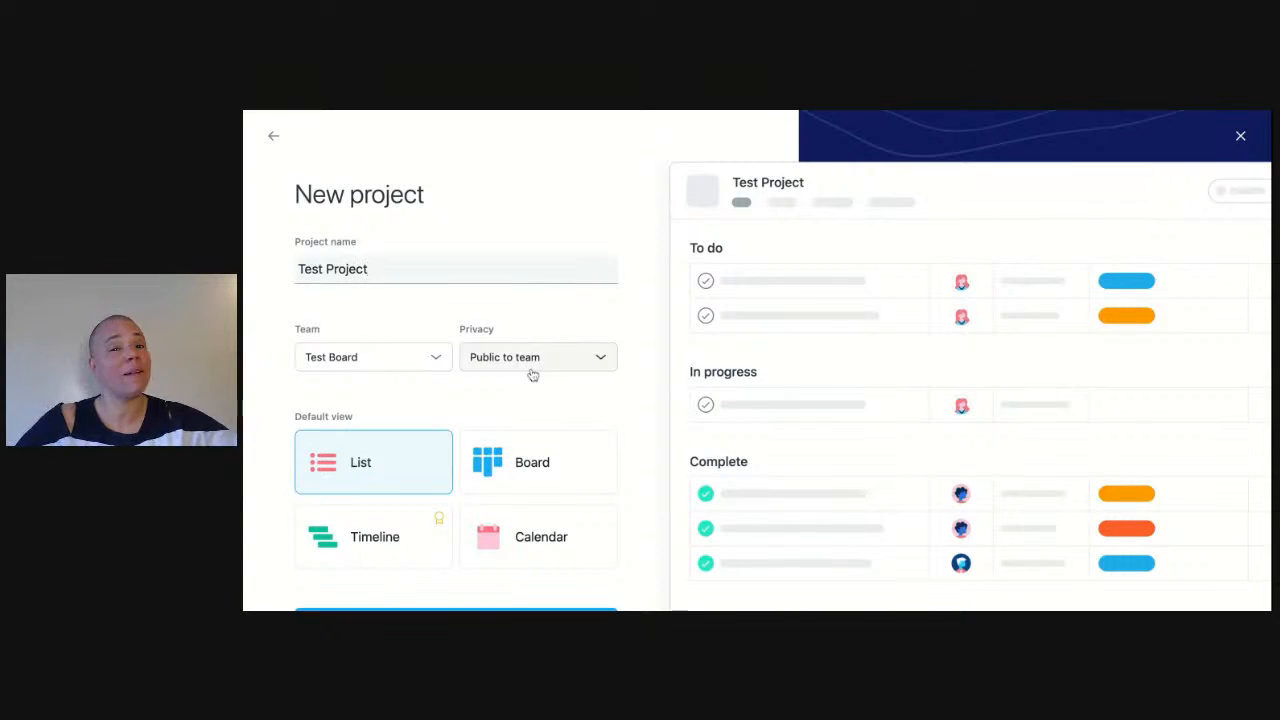
{"action": "scroll", "coordinate": [530, 400], "scroll_direction": "down", "scroll_amount": 2}
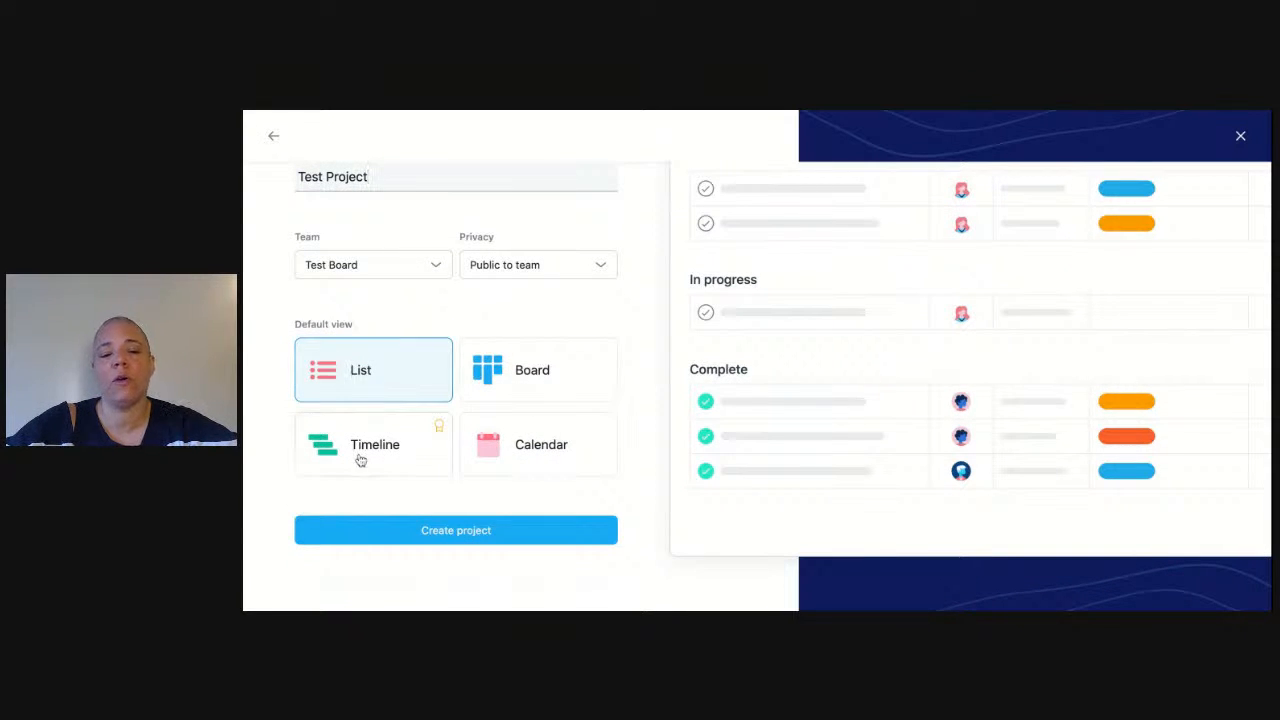
{"action": "left_click", "coordinate": [438, 532]}
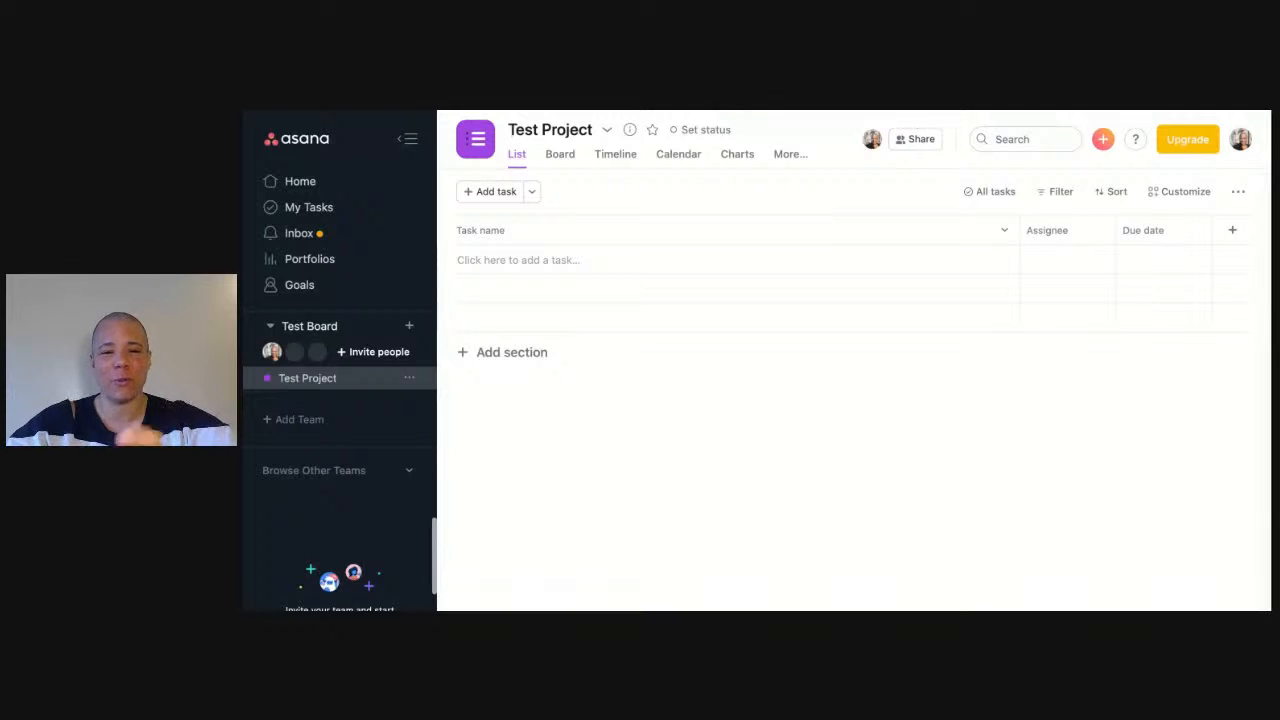
- Add a section named Speaker Management to the project's task list
{"action": "left_click", "coordinate": [531, 192]}
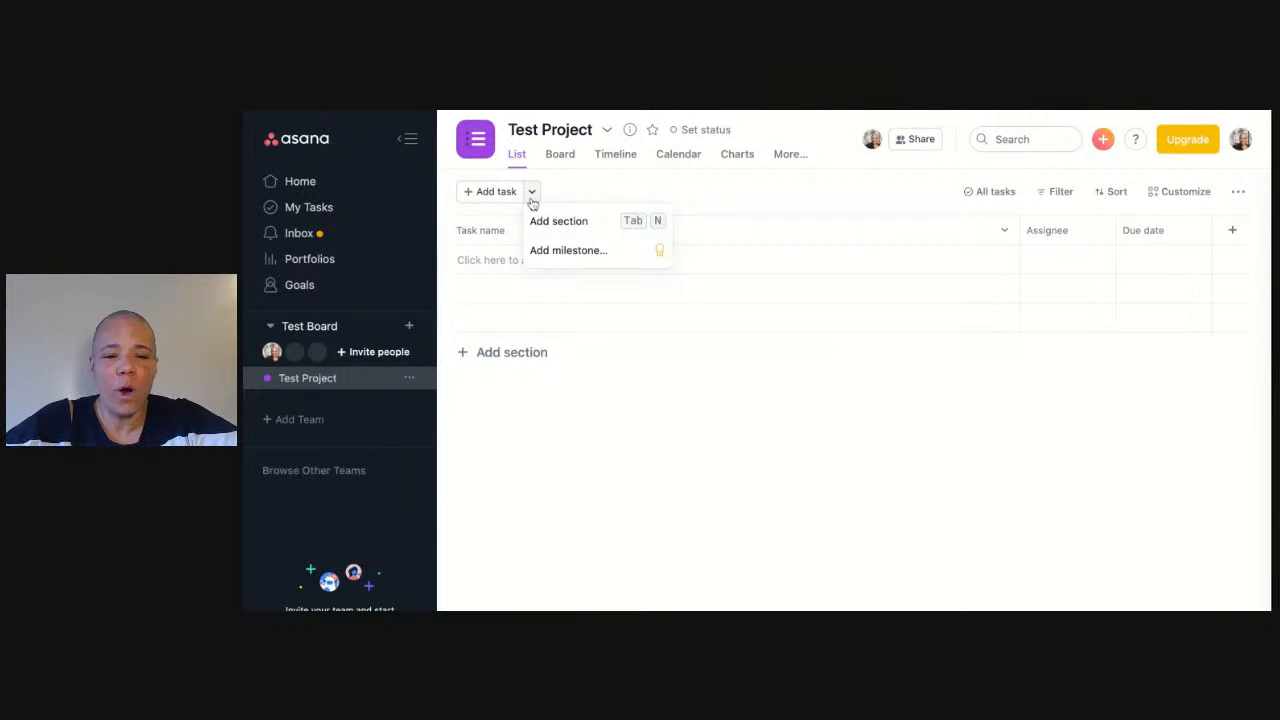
{"action": "left_click", "coordinate": [545, 221]}
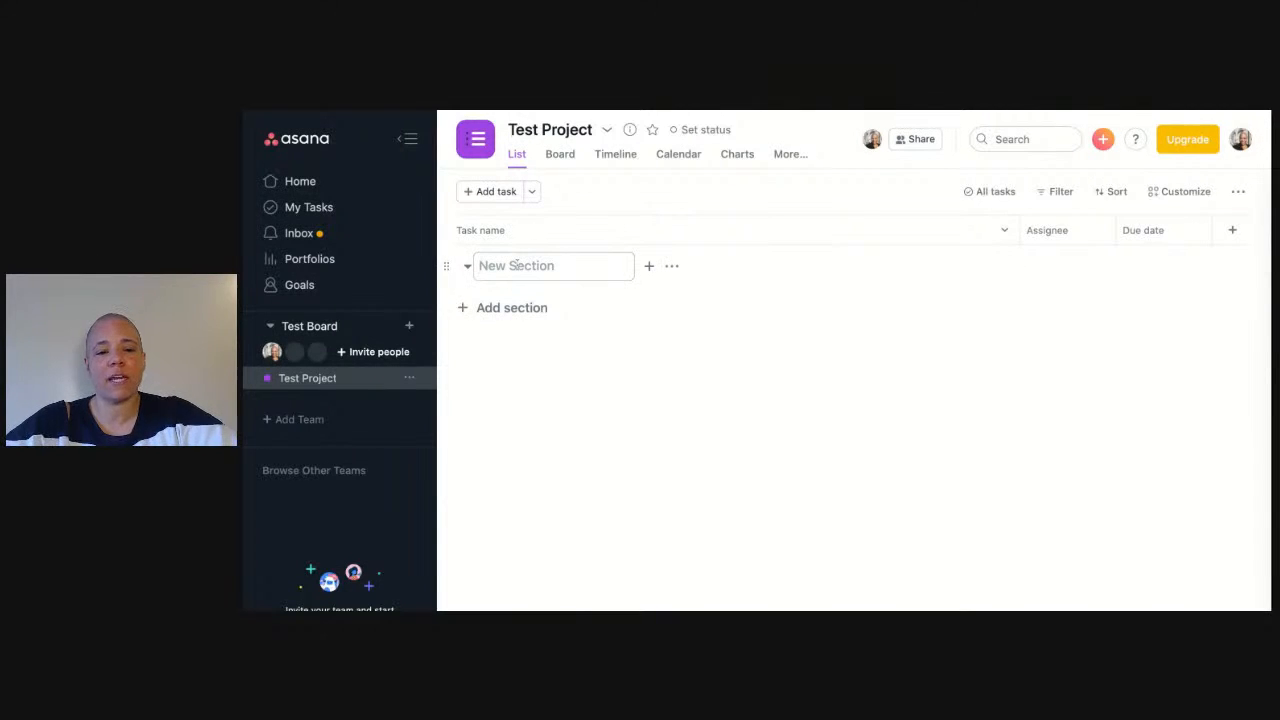
{"action": "type", "text": "Spakers"}
{"action": "key", "text": "BackSpace"}
{"action": "key", "text": "BackSpace"}
{"action": "key", "text": "BackSpace"}
{"action": "key", "text": "BackSpace"}
{"action": "key", "text": "BackSpace"}
{"action": "type", "text": "eaker "}
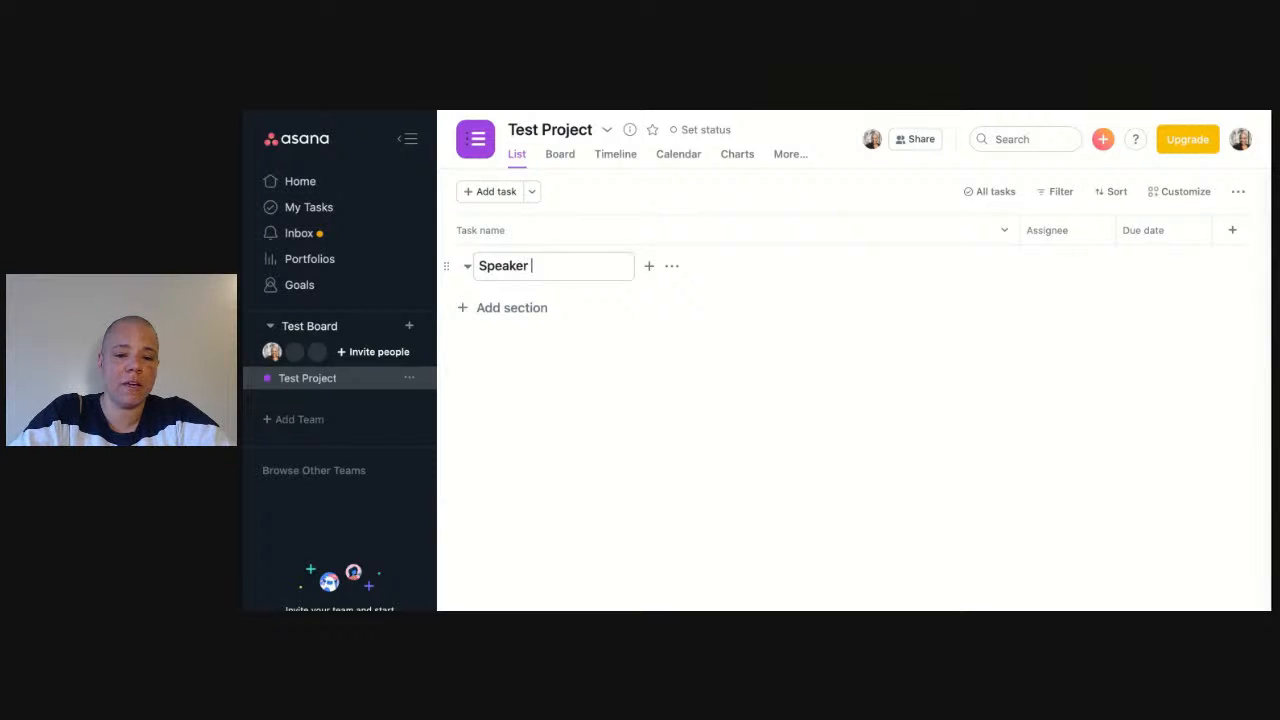
{"action": "type", "text": "Management"}
{"action": "key", "text": "Return"}
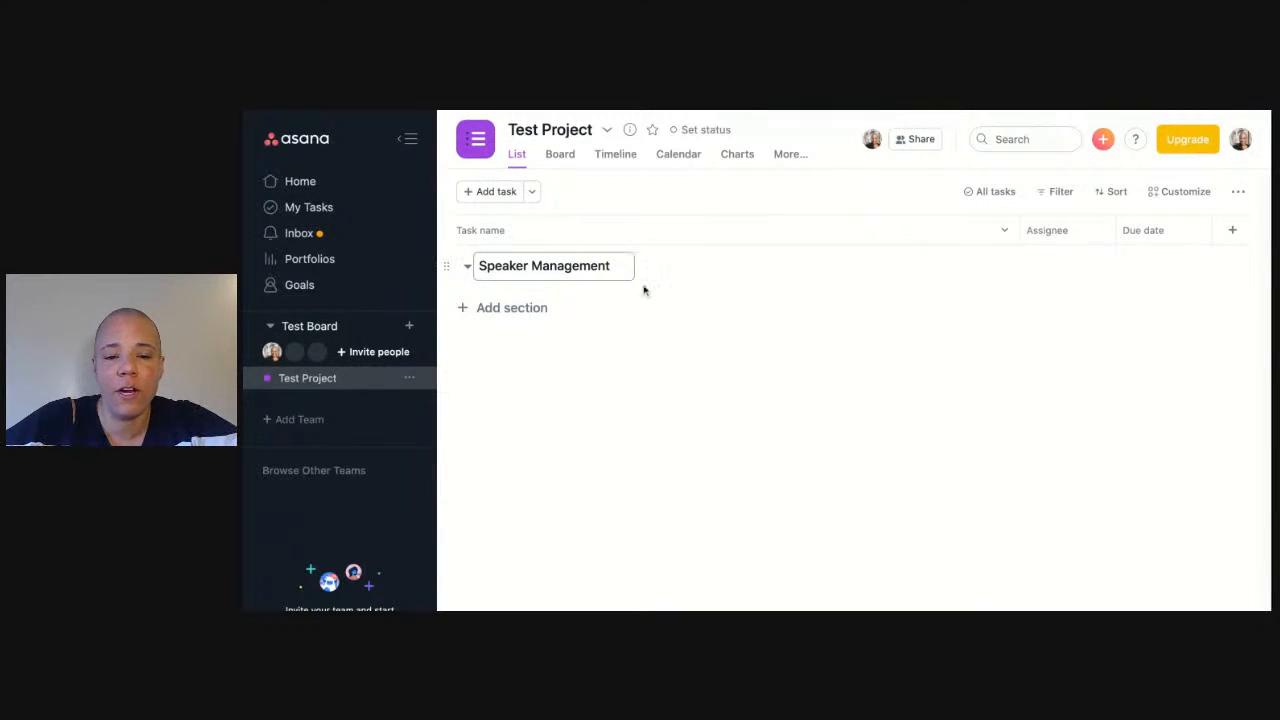
- Add a section named Documents above the Speaker Management section
{"action": "left_click", "coordinate": [532, 191]}
{"action": "left_click", "coordinate": [557, 223]}
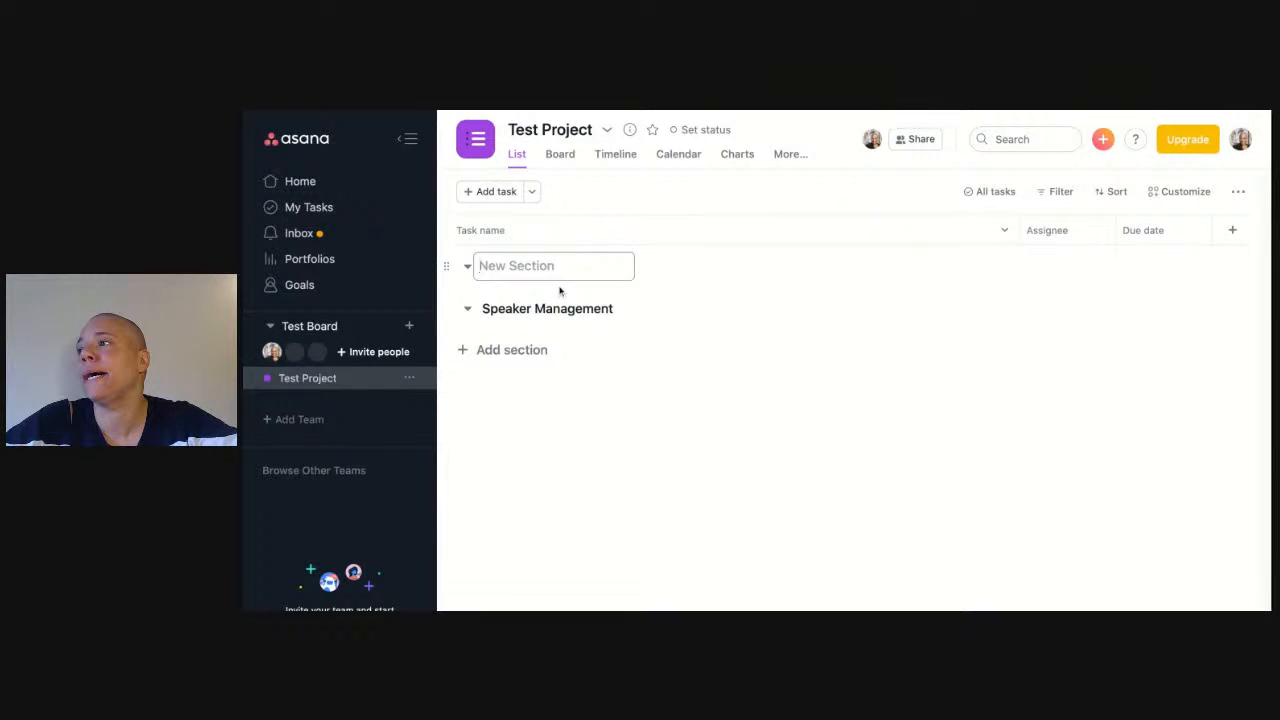
{"action": "type", "text": "Documents"}
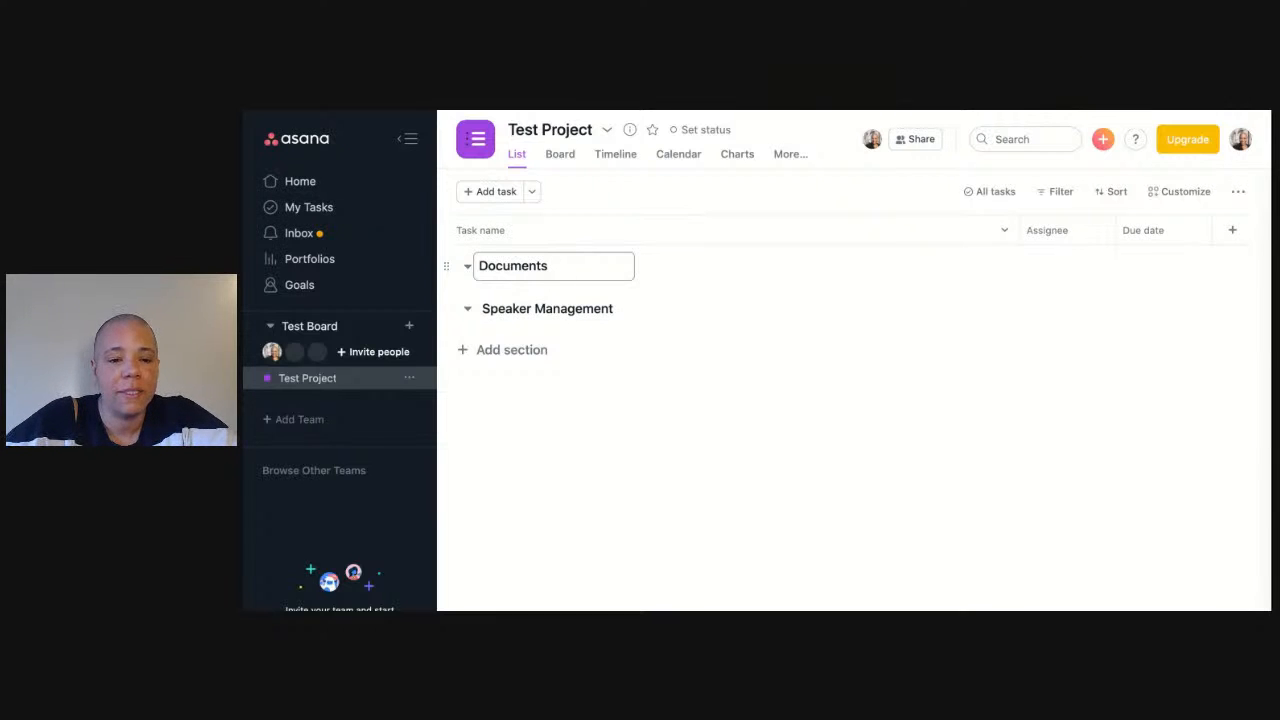
{"action": "left_click", "coordinate": [733, 282]}
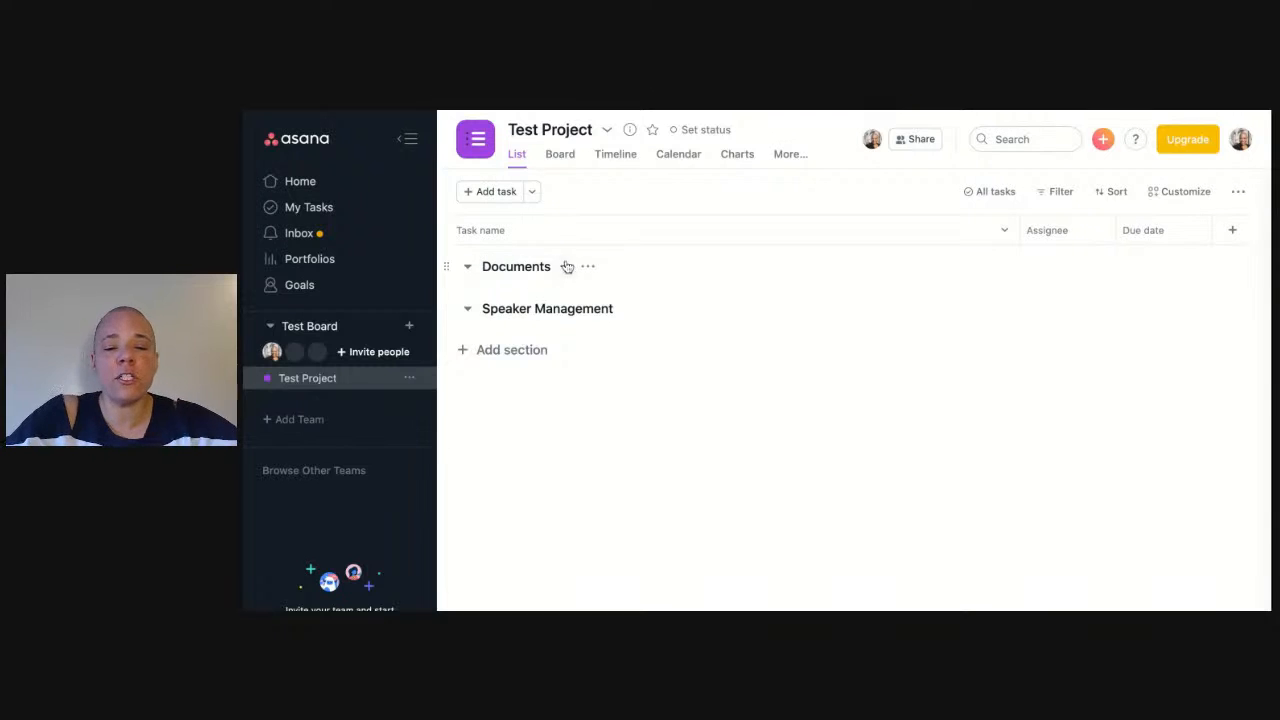
- Add a task under Documents about emailing the contact to get the swipe file, and move it into the Speaker Management section
{"action": "mouse_move", "coordinate": [566, 277]}
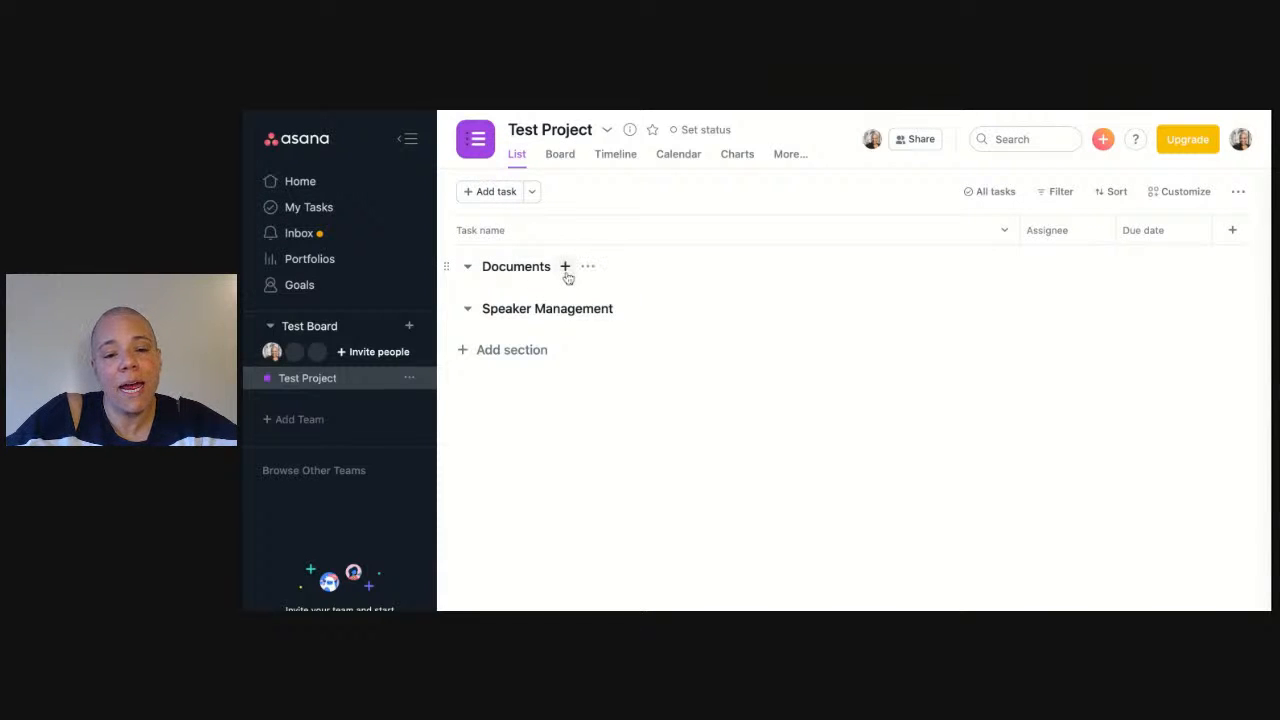
{"action": "left_click", "coordinate": [565, 268]}
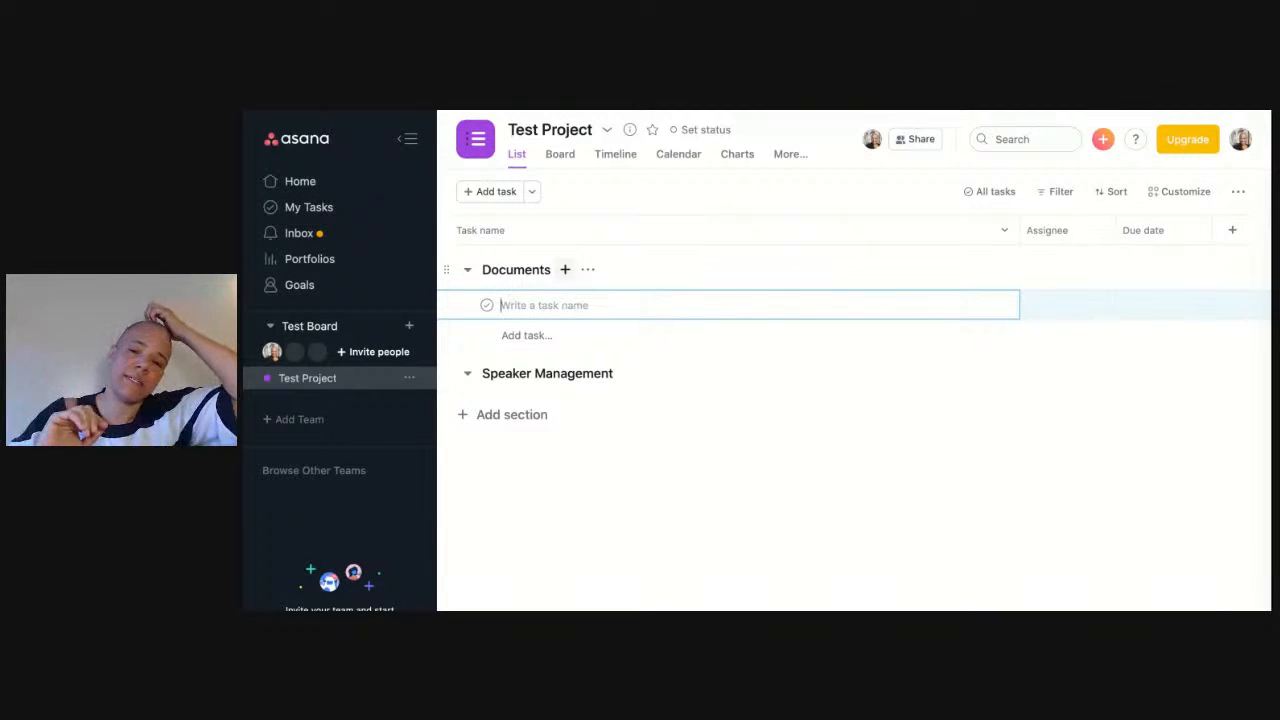
{"action": "type", "text": "Email "}
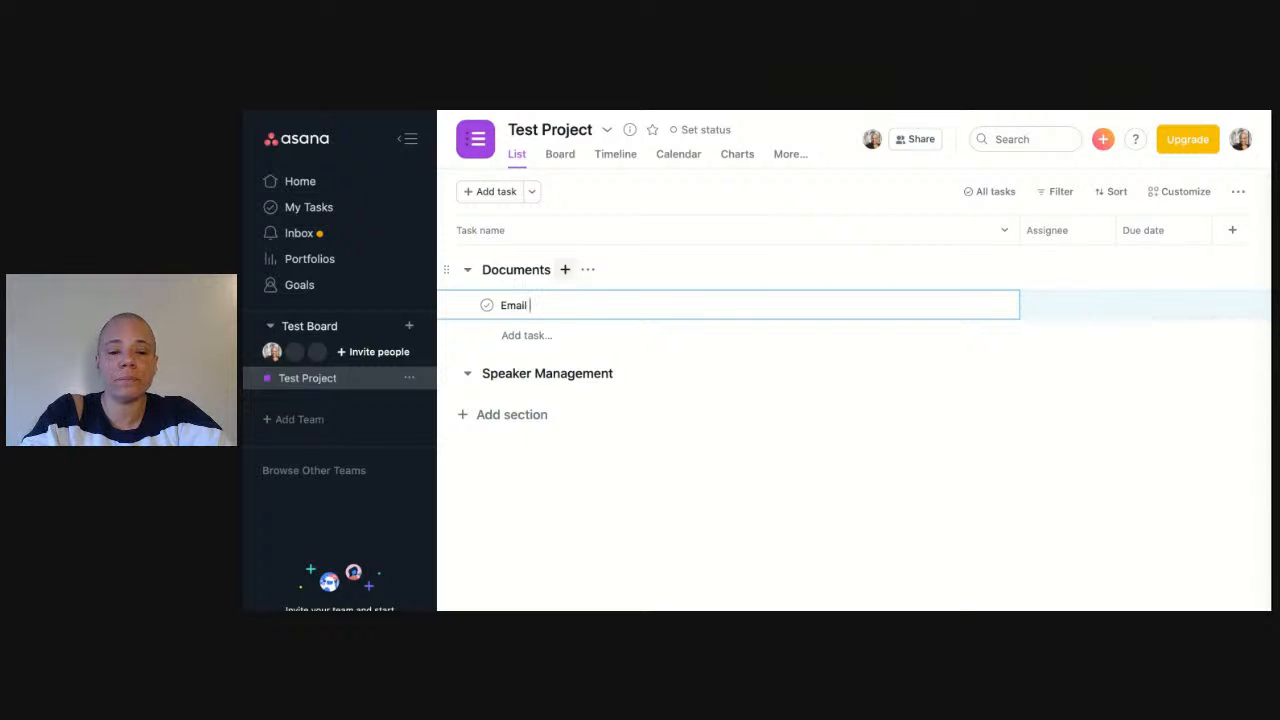
{"action": "type", "text": "John Doe and get the swipe file"}
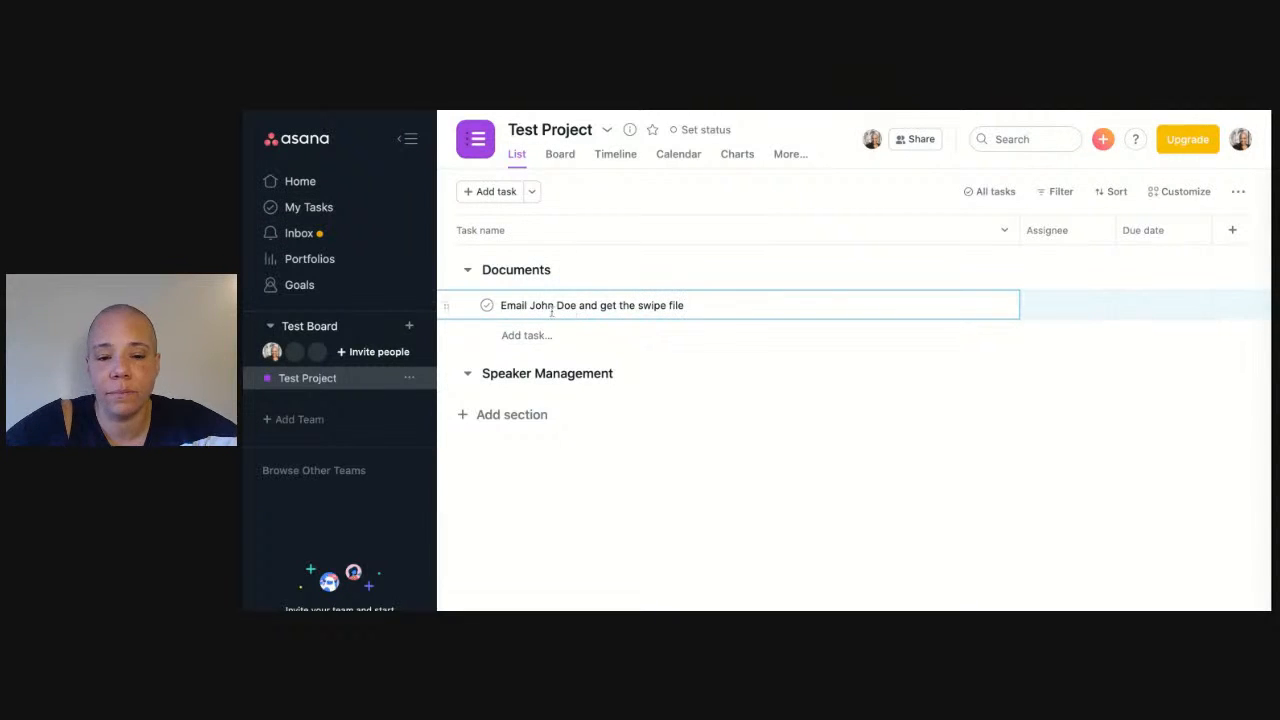
{"action": "key", "text": "Return"}
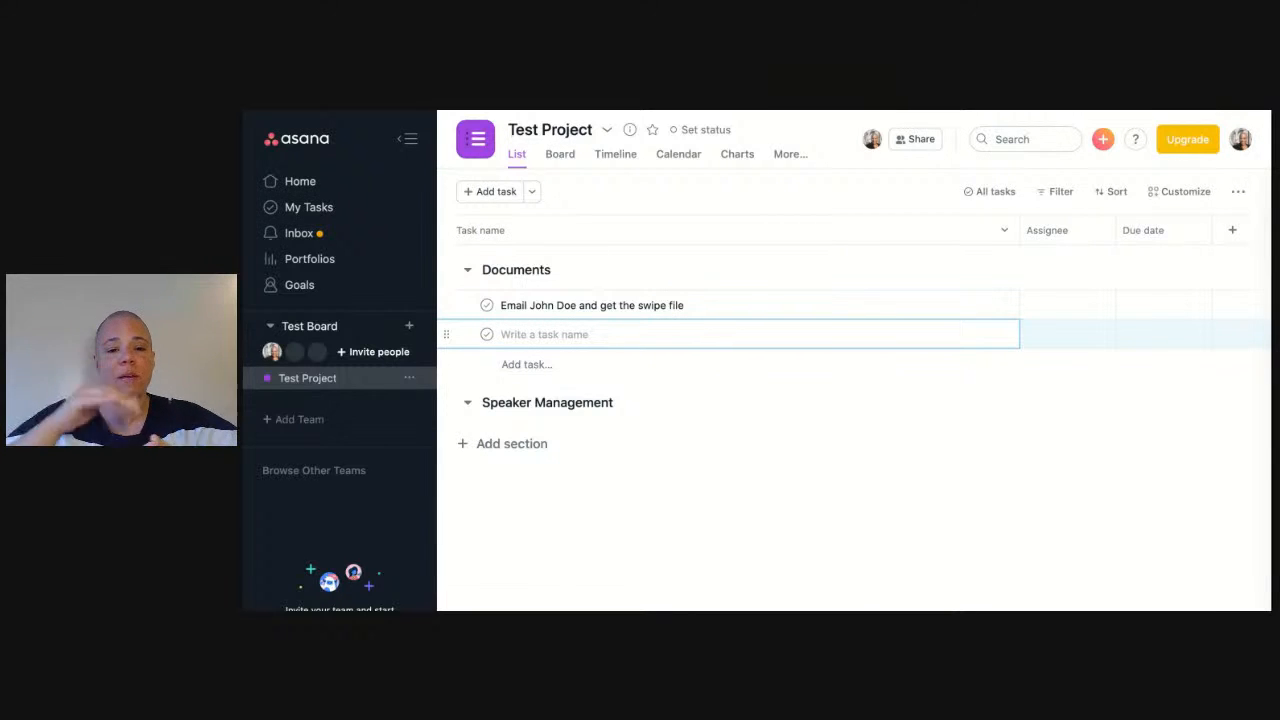
{"action": "left_click_drag", "start_coordinate": [449, 303], "coordinate": [478, 396]}
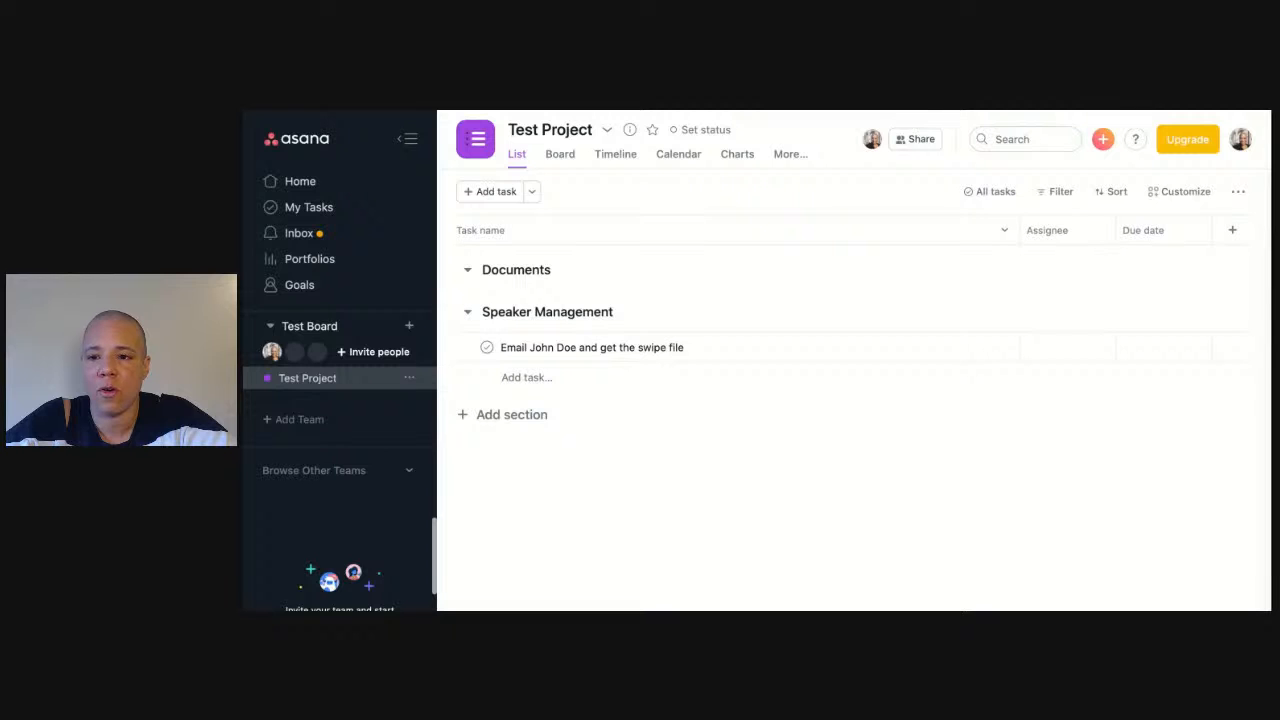
- View the form for creating a new team, and copy the invitation link for sharing Test Project
{"action": "left_click", "coordinate": [309, 421]}
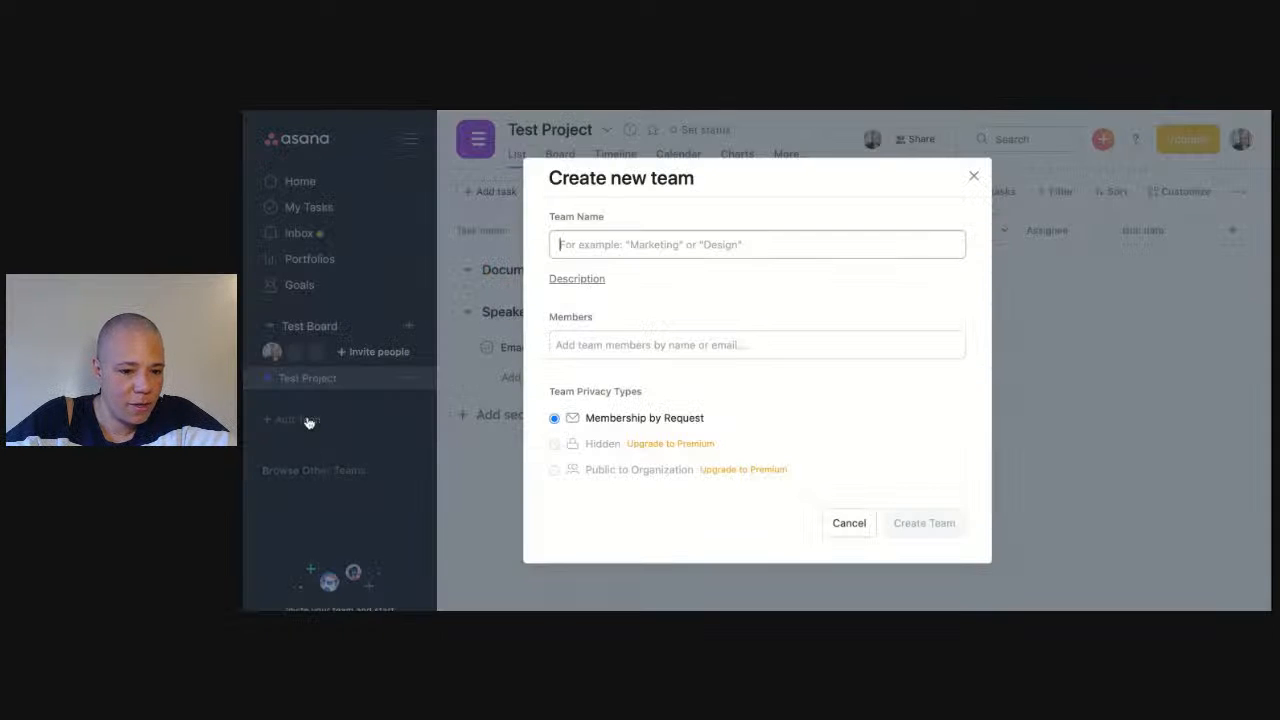
{"action": "left_click", "coordinate": [971, 176]}
{"action": "left_click", "coordinate": [915, 139]}
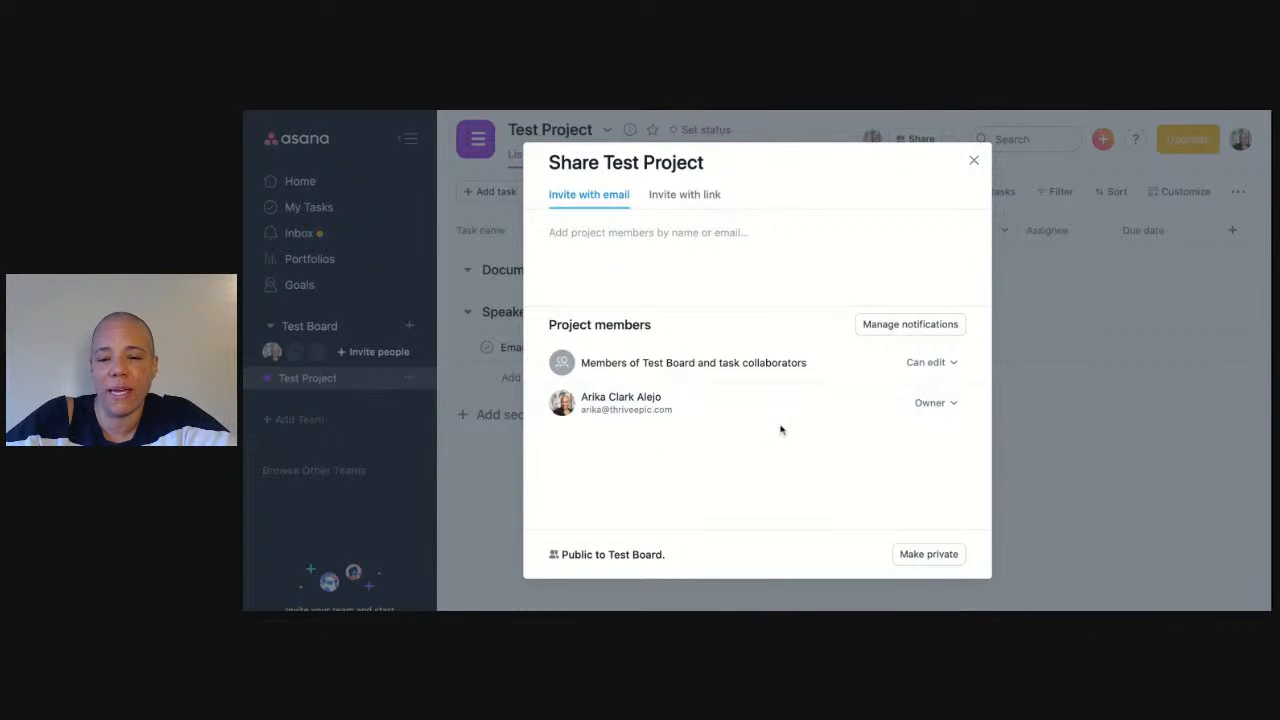
{"action": "left_click", "coordinate": [703, 196]}
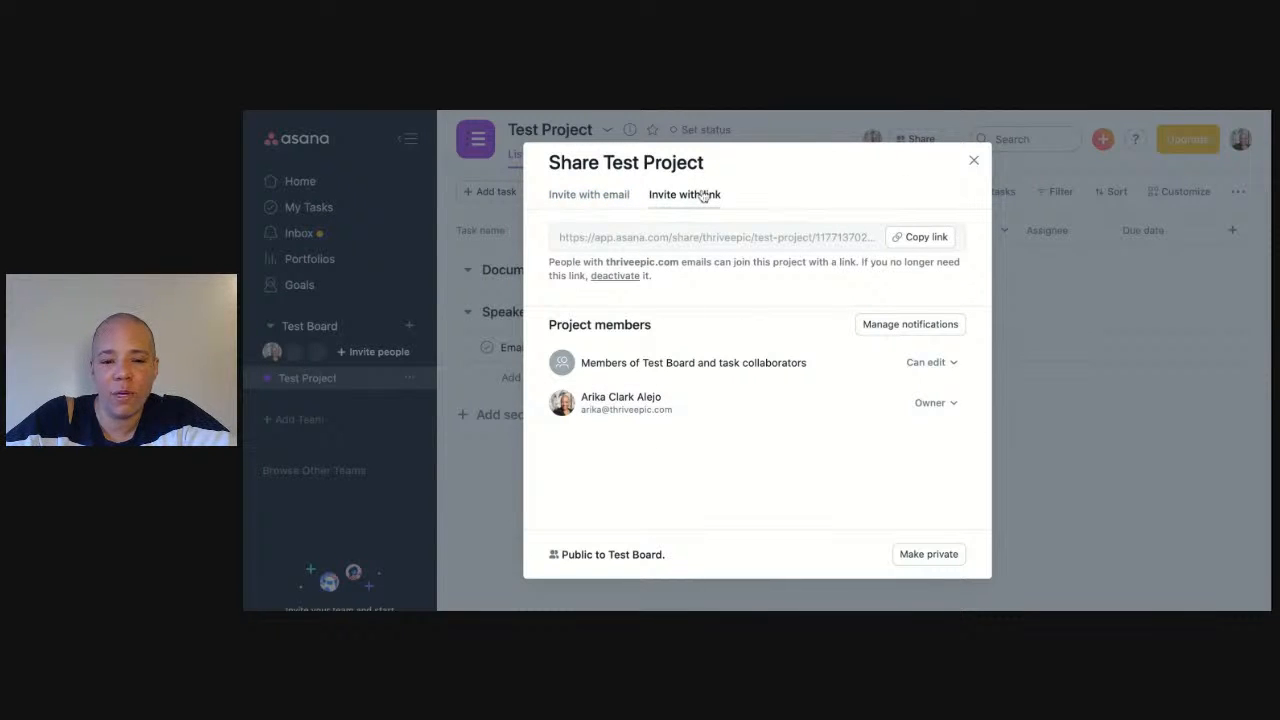
{"action": "left_click", "coordinate": [932, 239]}
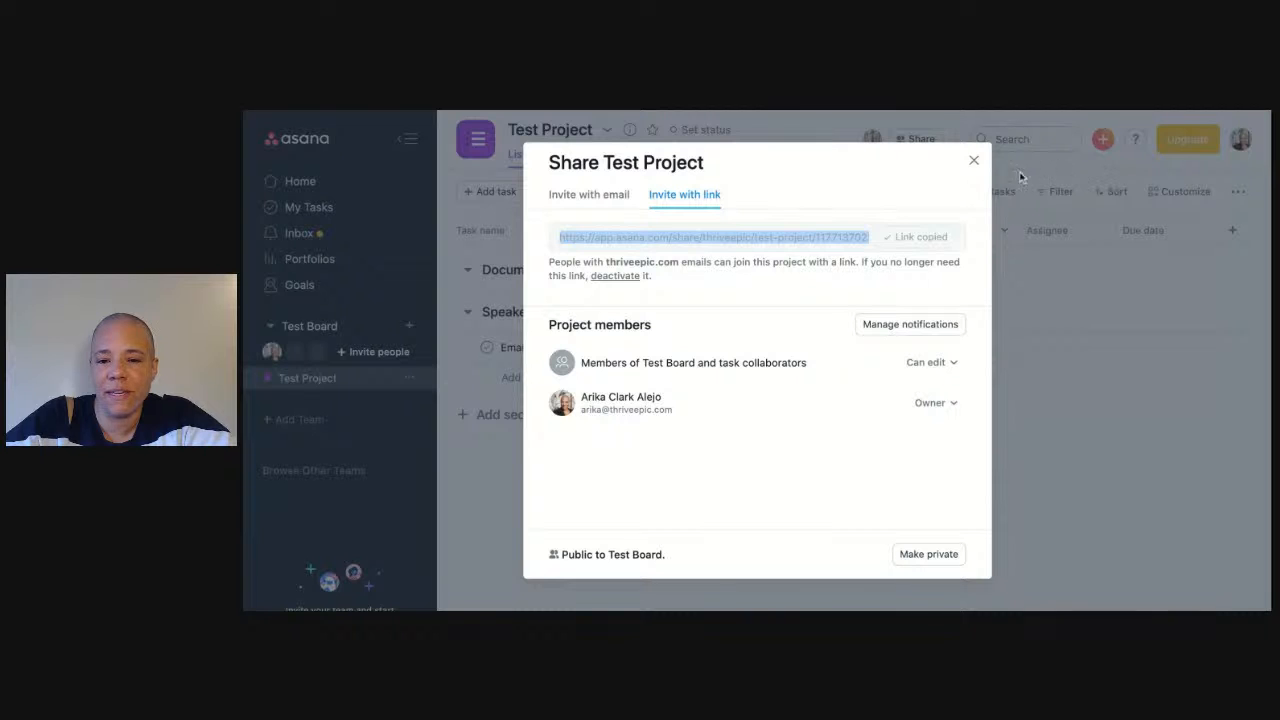
{"action": "left_click", "coordinate": [973, 160]}
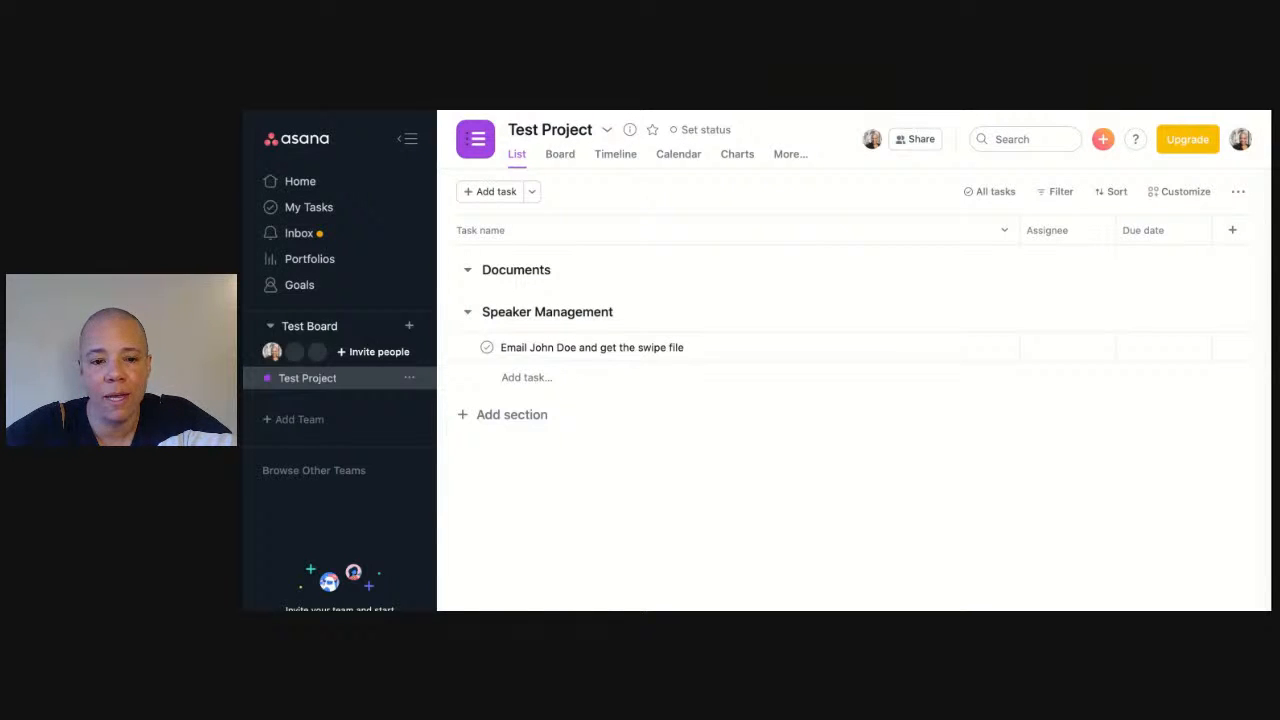
- Add a task named "Another task for us to do today!" to the Documents section
{"action": "left_click", "coordinate": [537, 311]}
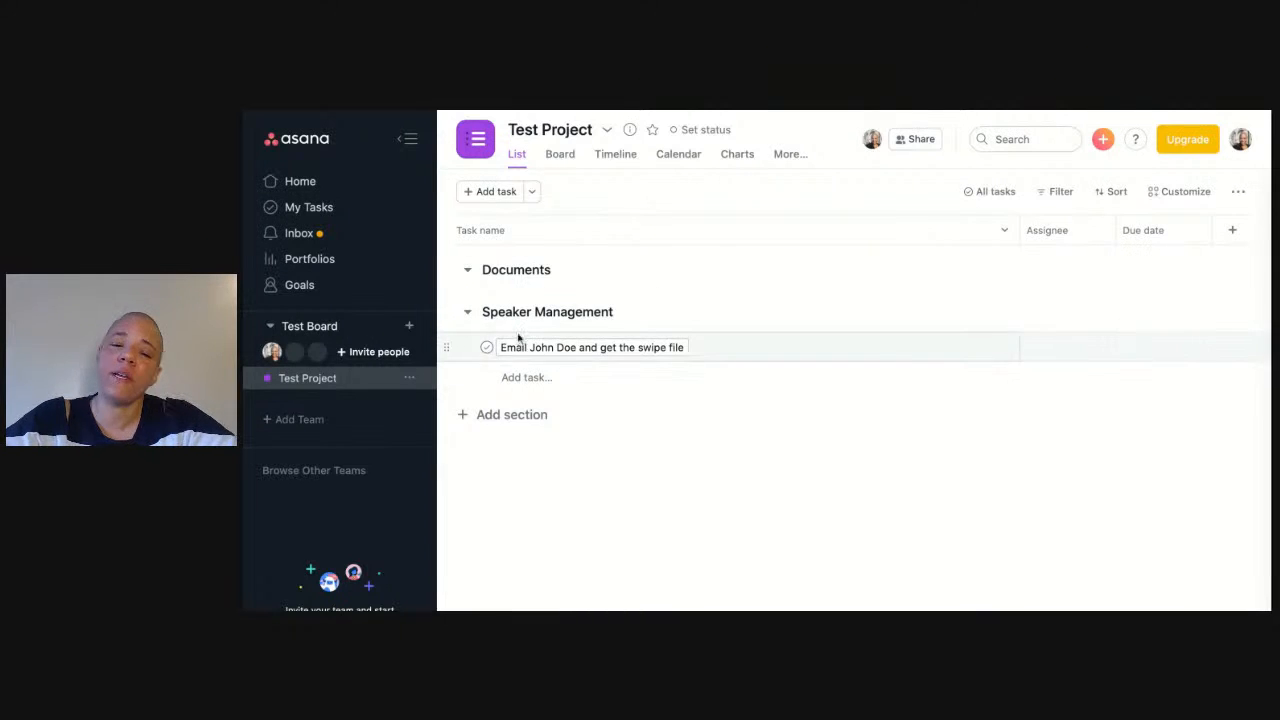
{"action": "left_click", "coordinate": [565, 271]}
{"action": "type", "text": "Another task for us to do today!"}
{"action": "key", "text": "Return"}
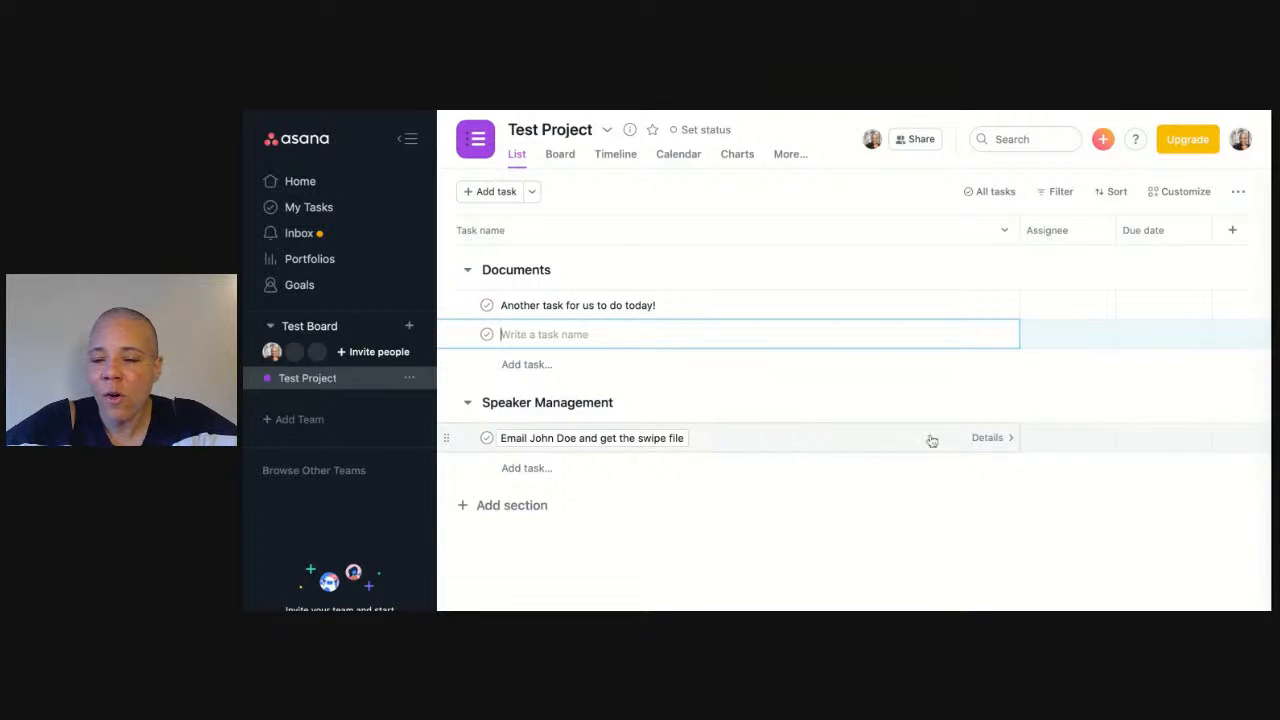
- Open the details of the swipe file email task, check its assignee choices, and set the due date to December 16, 2020
{"action": "left_click", "coordinate": [986, 439]}
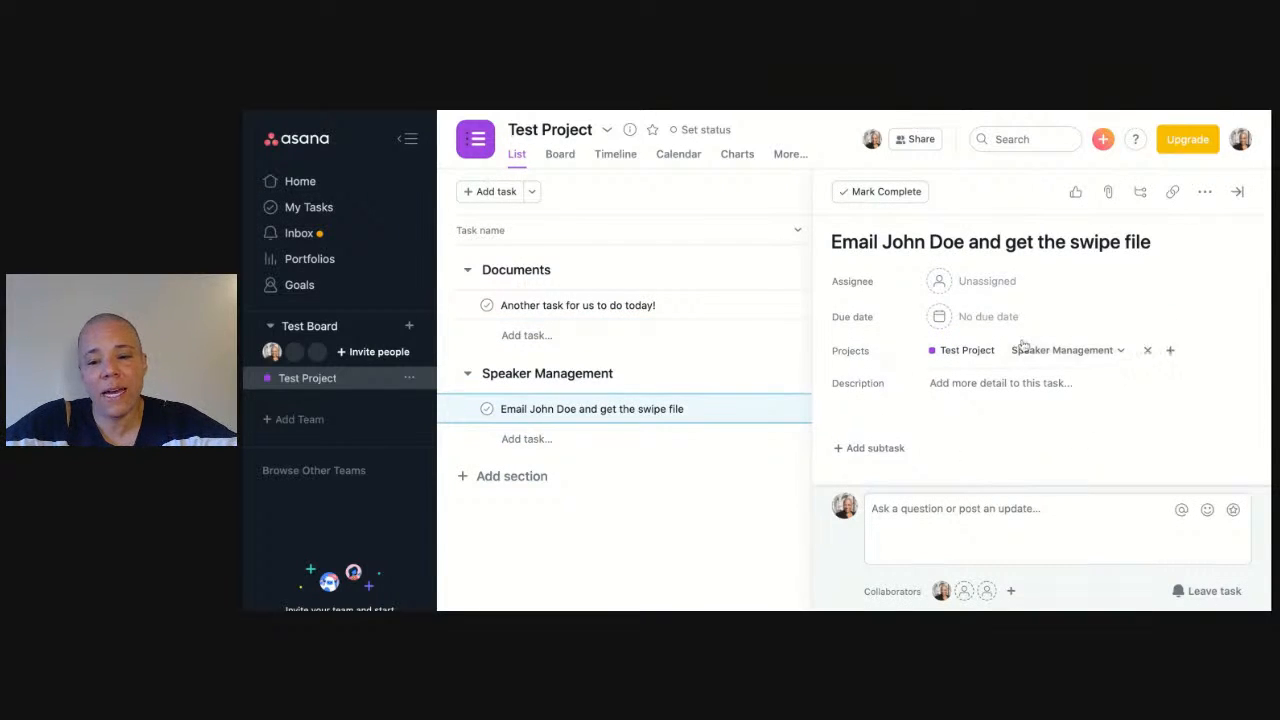
{"action": "left_click", "coordinate": [975, 281]}
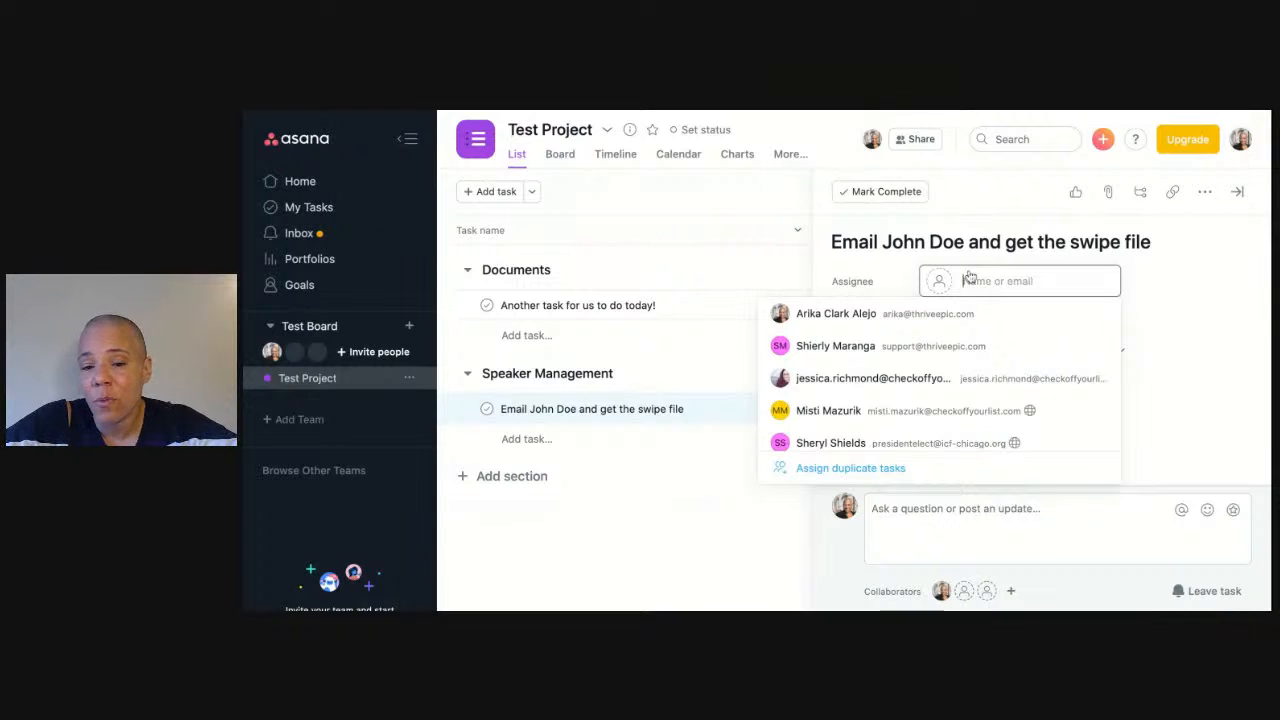
{"action": "left_click", "coordinate": [1194, 297]}
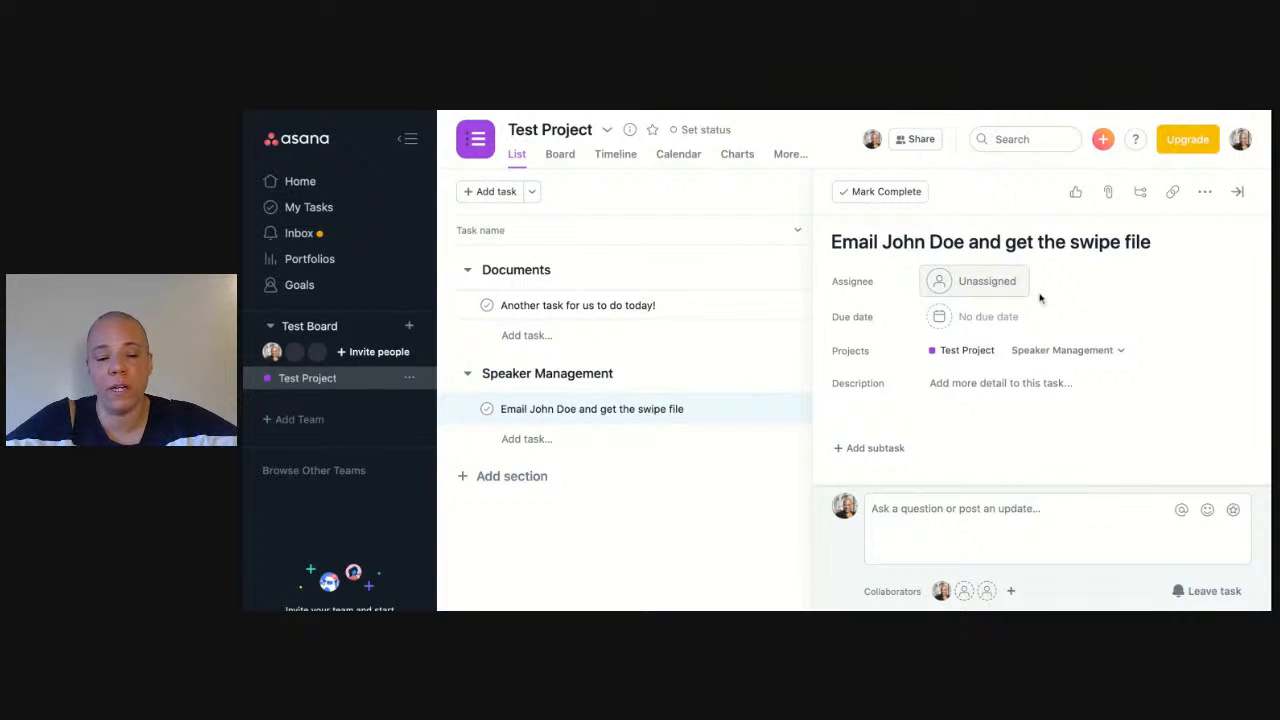
{"action": "left_click", "coordinate": [995, 318]}
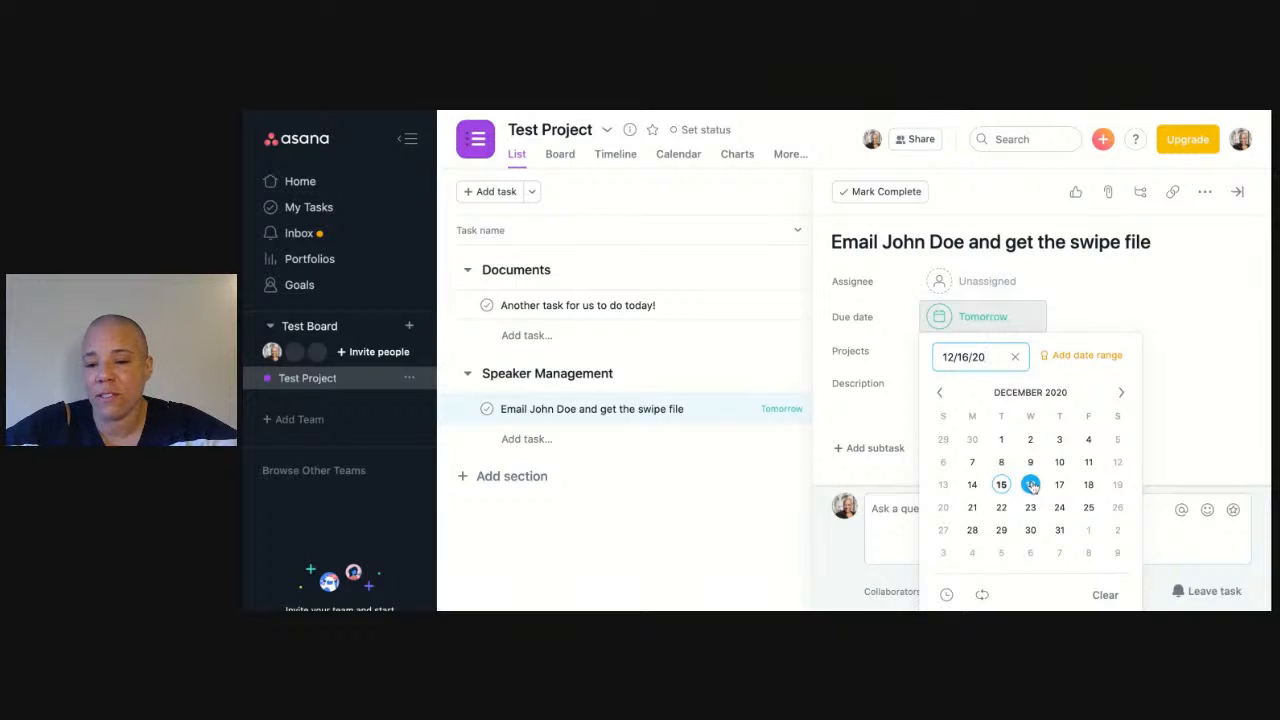
{"action": "left_click", "coordinate": [1146, 321]}
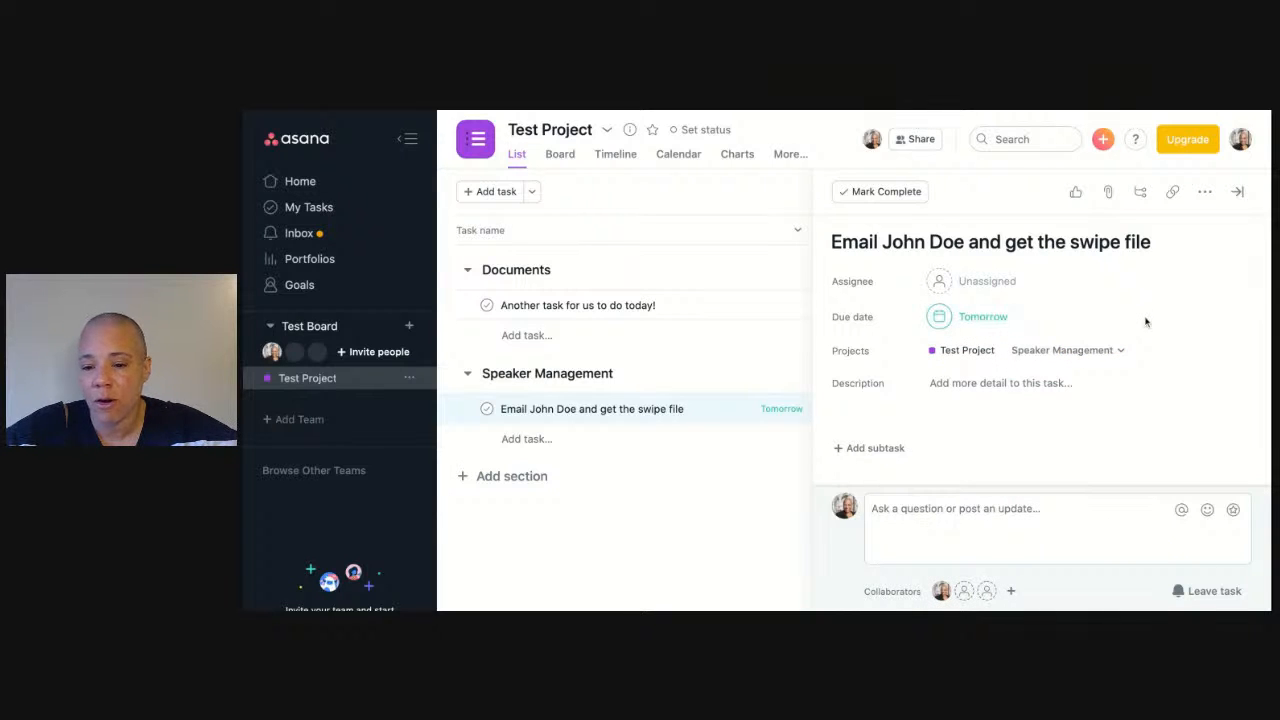
- Give the swipe file email task the description "Other details"
{"action": "left_click", "coordinate": [1045, 383]}
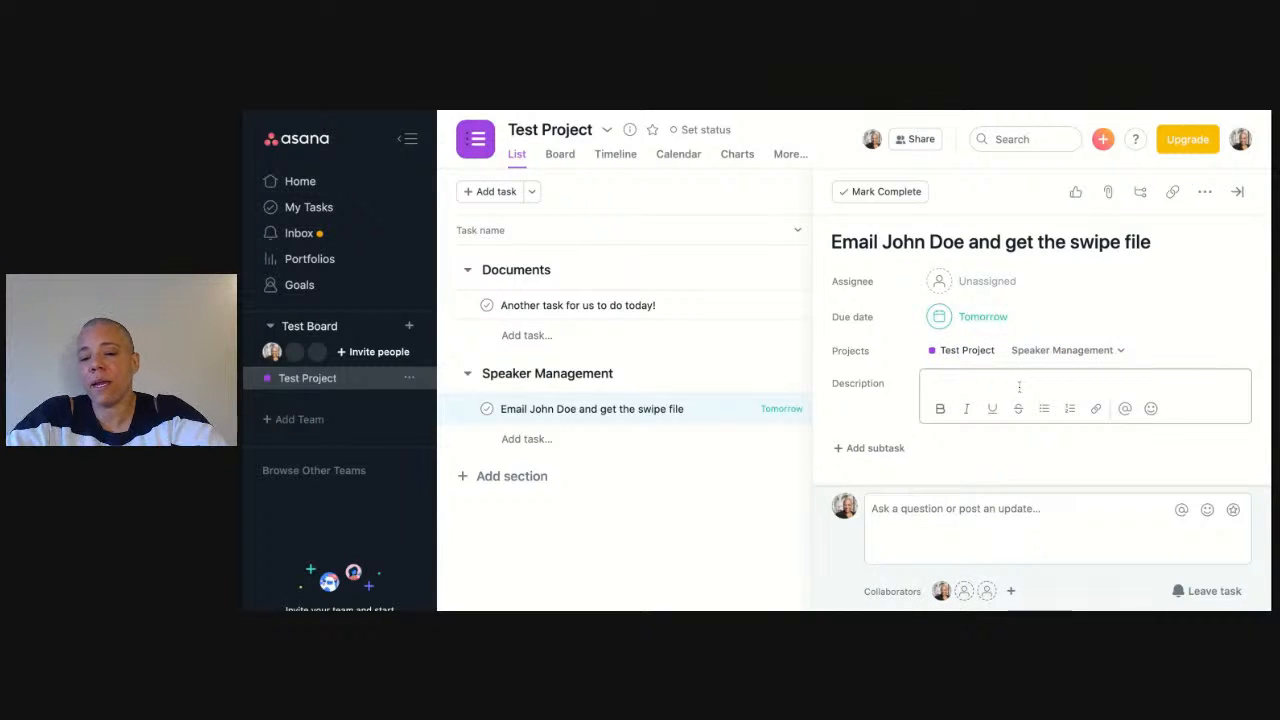
{"action": "type", "text": "Other detials"}
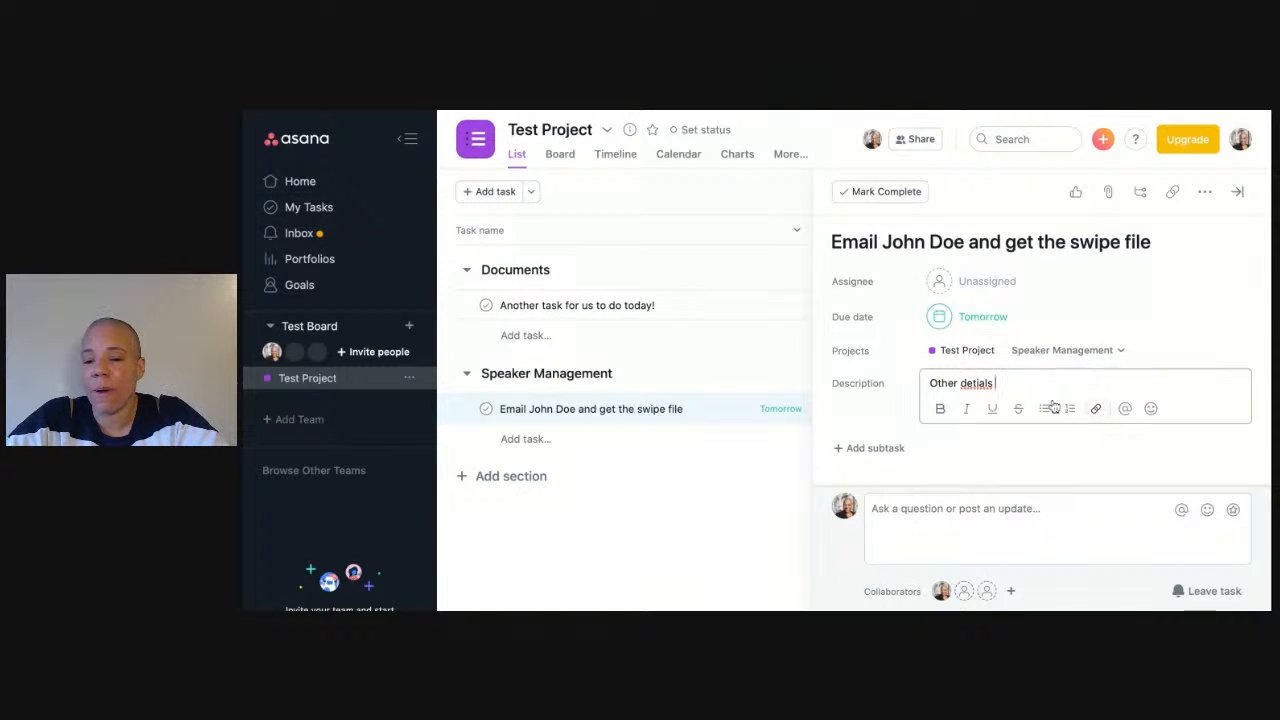
{"action": "key", "text": "BackSpace"}
{"action": "key", "text": "BackSpace"}
{"action": "key", "text": "BackSpace"}
{"action": "key", "text": "BackSpace"}
{"action": "key", "text": "BackSpace"}
{"action": "type", "text": "ails"}
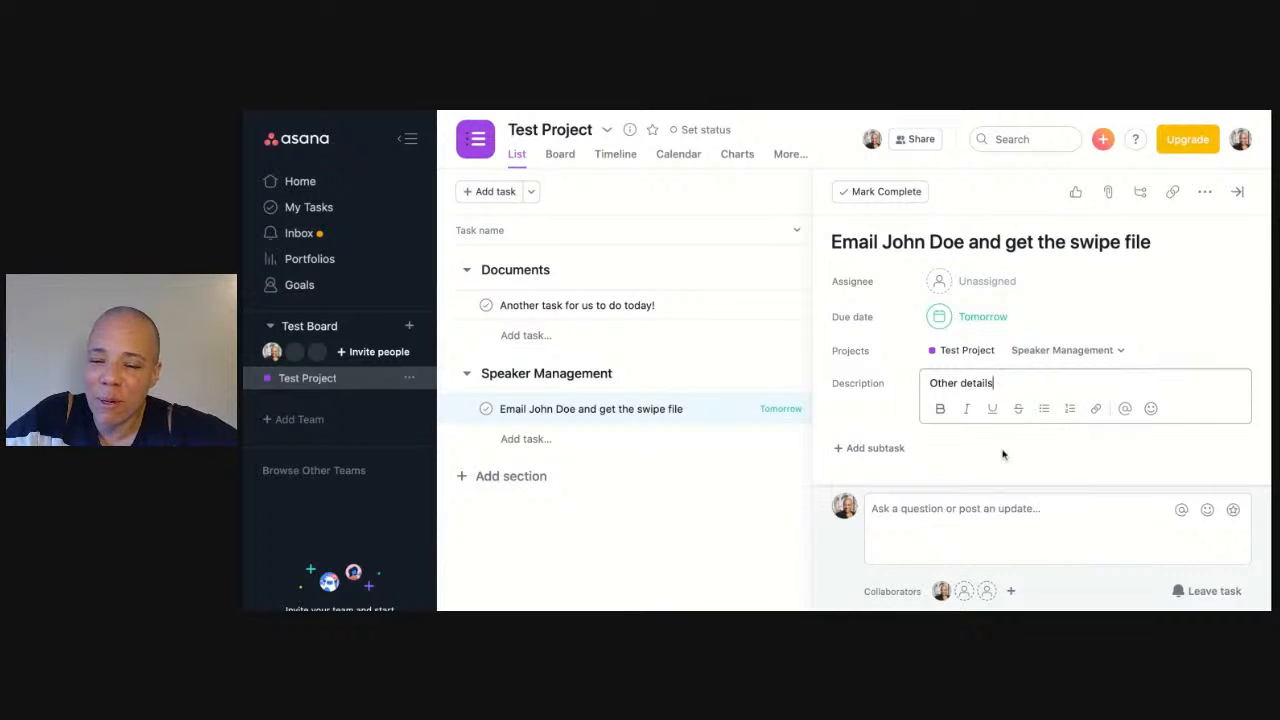
- Add a subtask about sending the file over to the colleague to the email task, and close the task details
{"action": "left_click", "coordinate": [875, 450]}
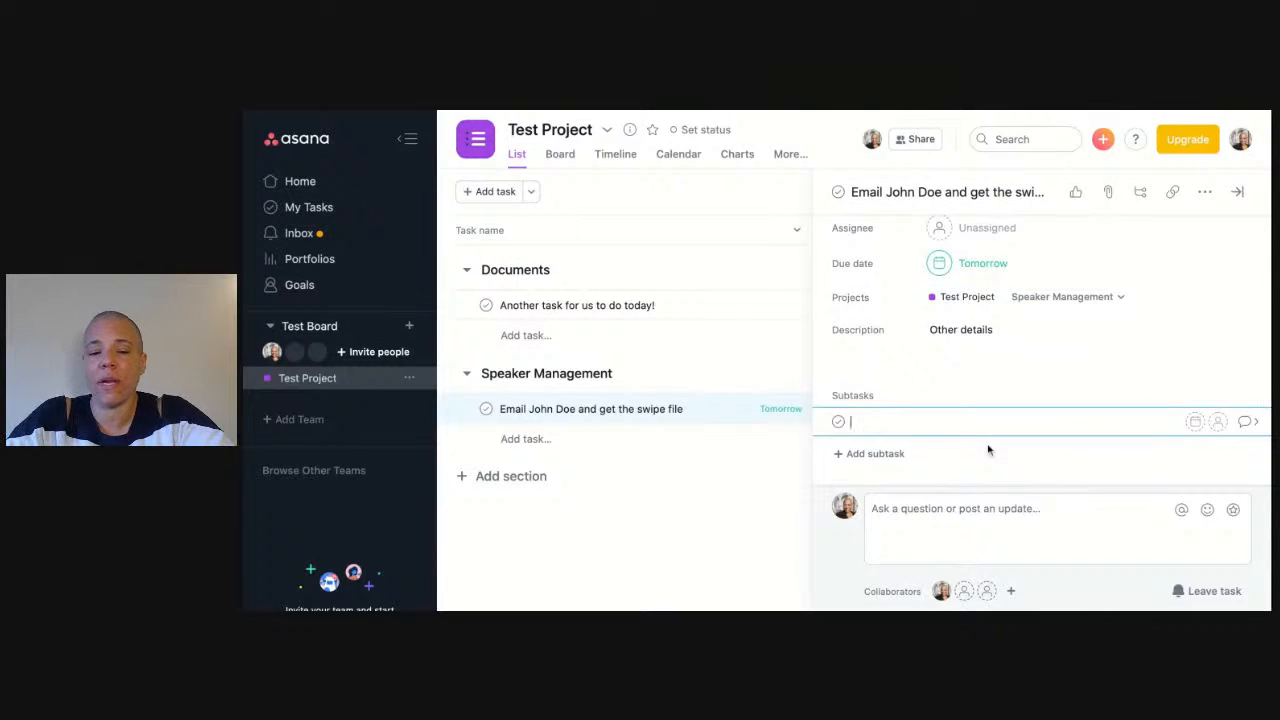
{"action": "type", "text": "send it over to Michele"}
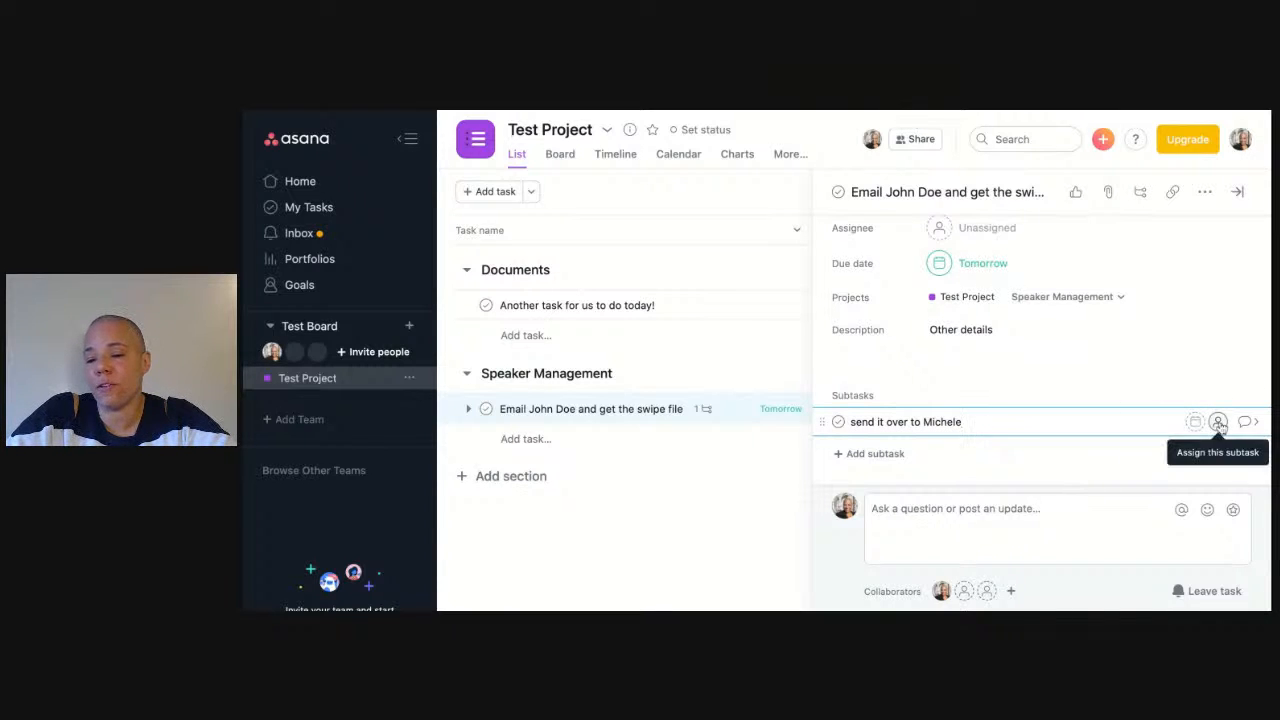
{"action": "left_click", "coordinate": [1230, 391]}
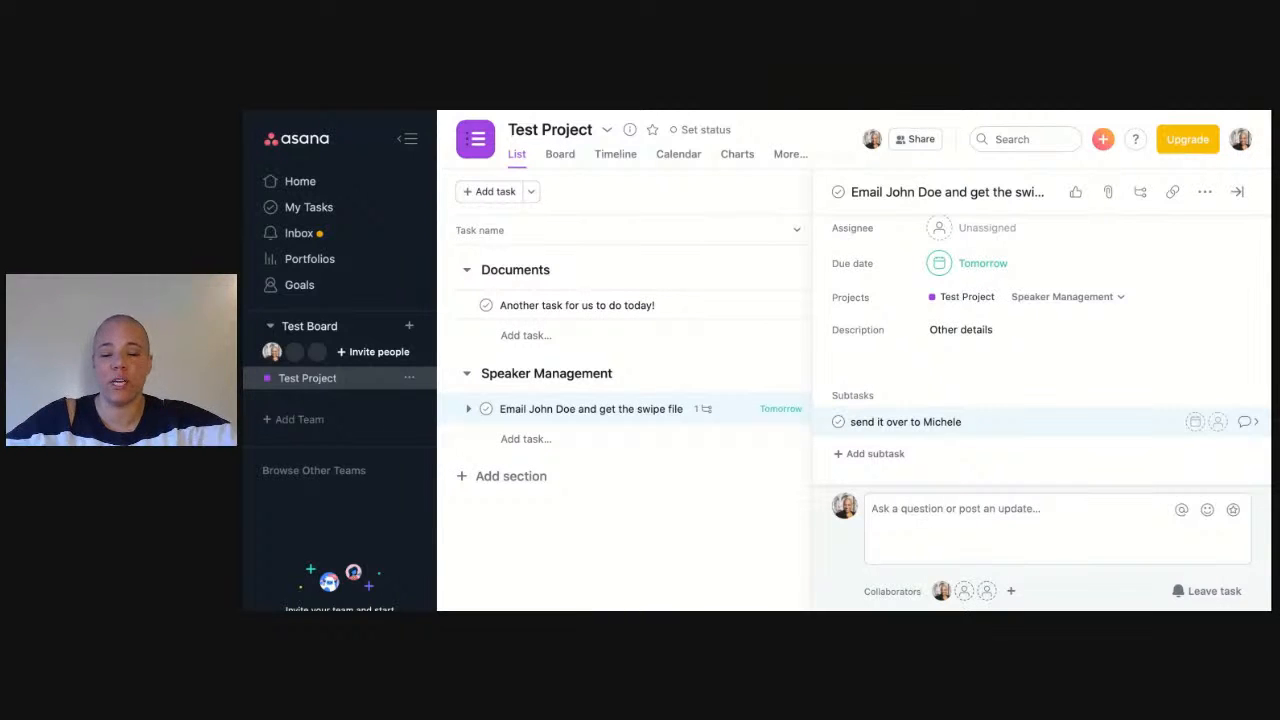
{"action": "left_click", "coordinate": [988, 521]}
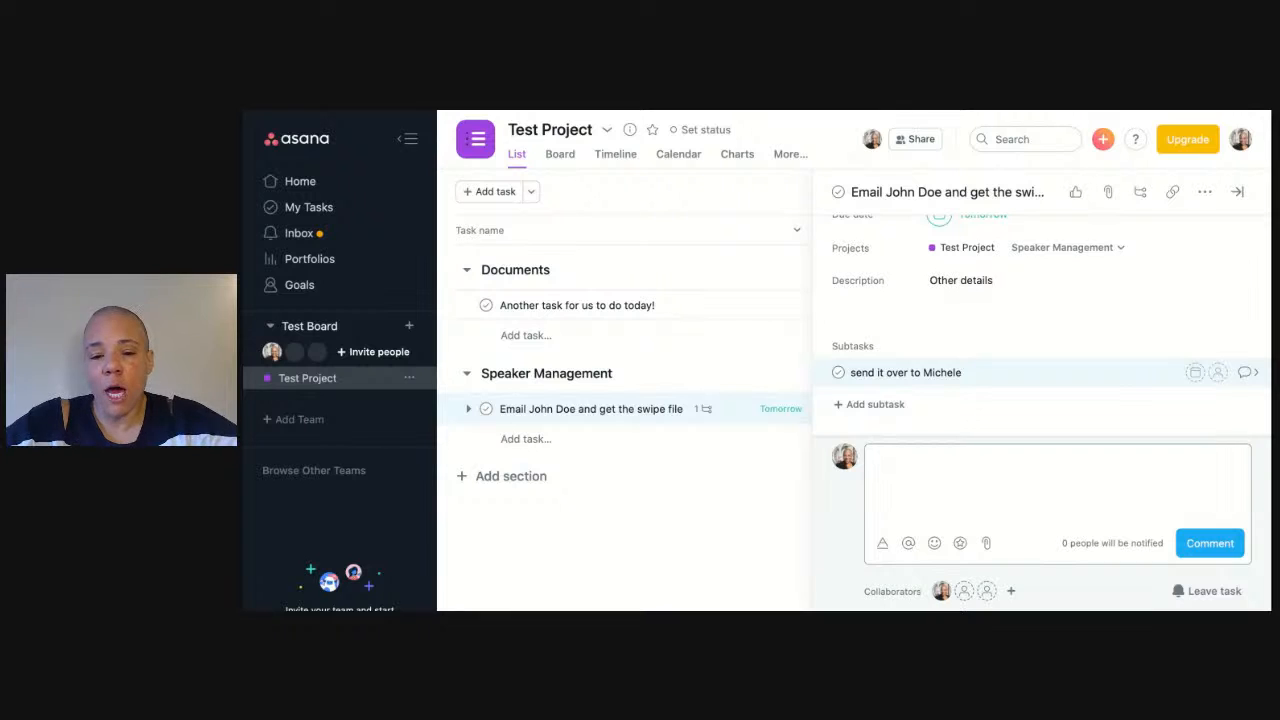
{"action": "left_click", "coordinate": [758, 466]}
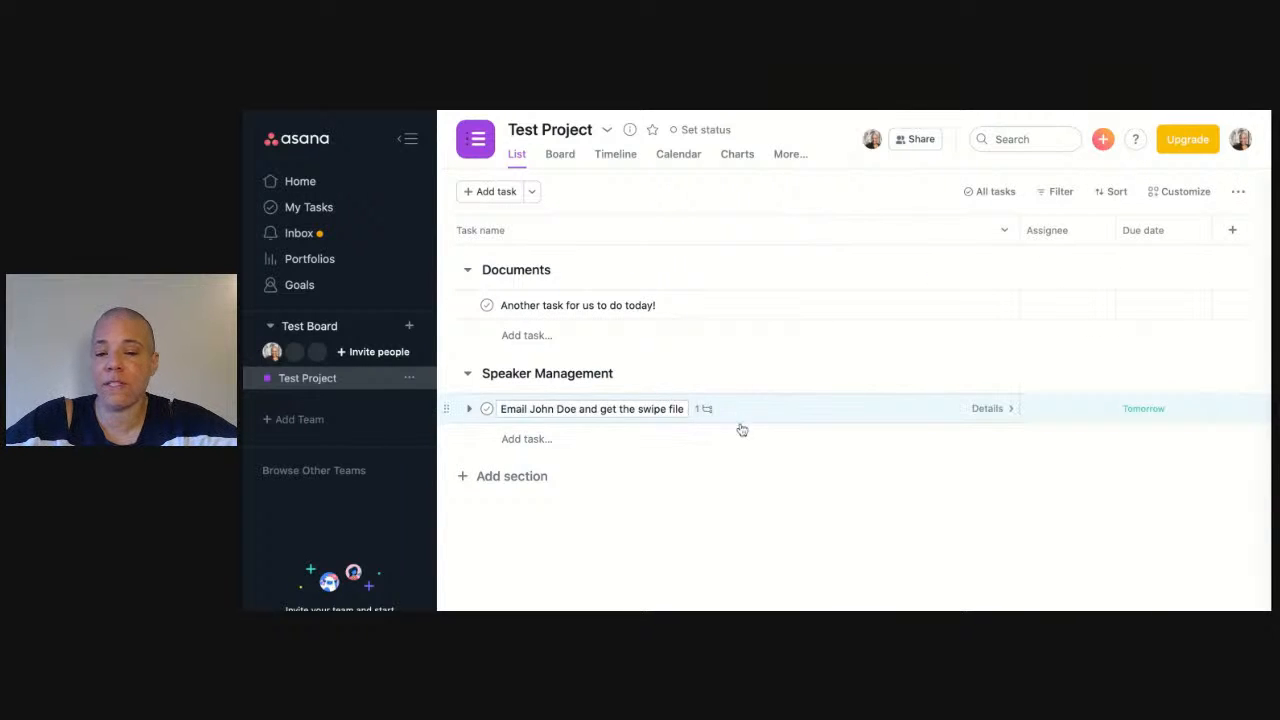
- Post the comment "comments go here." on the swipe file email task and close its details
{"action": "left_click", "coordinate": [963, 412]}
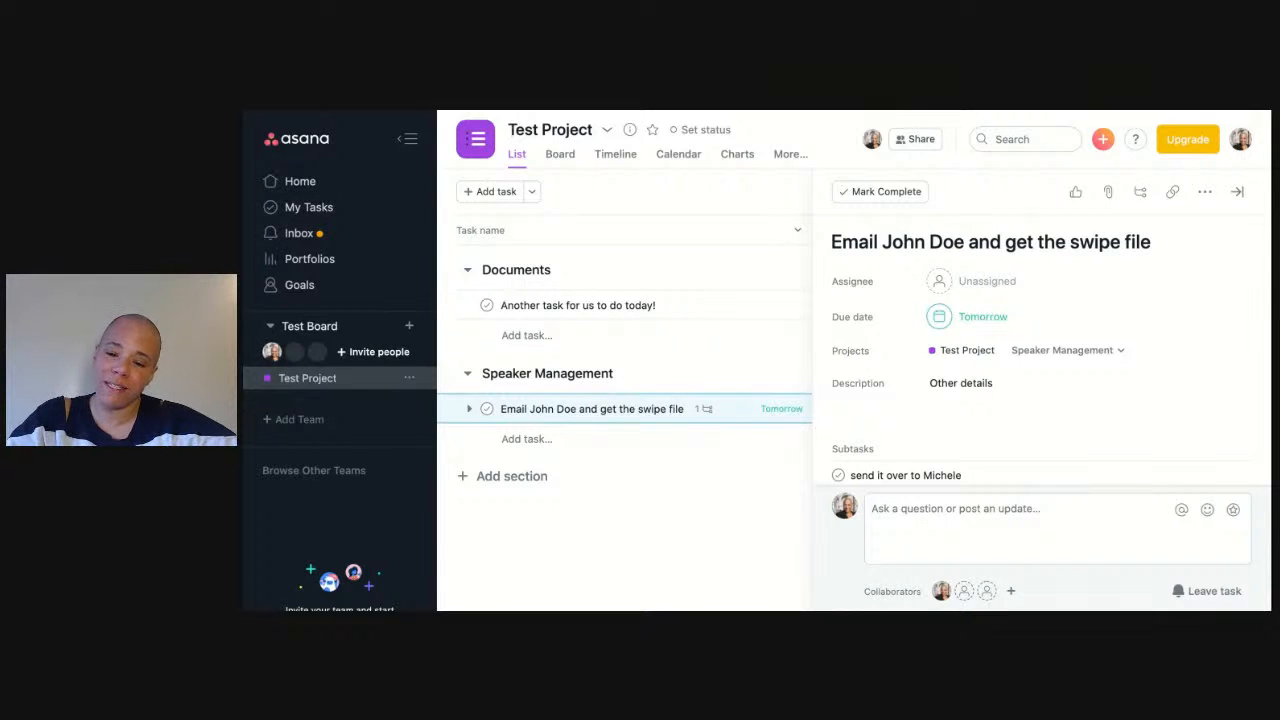
{"action": "left_click", "coordinate": [927, 512]}
{"action": "type", "text": "@"}
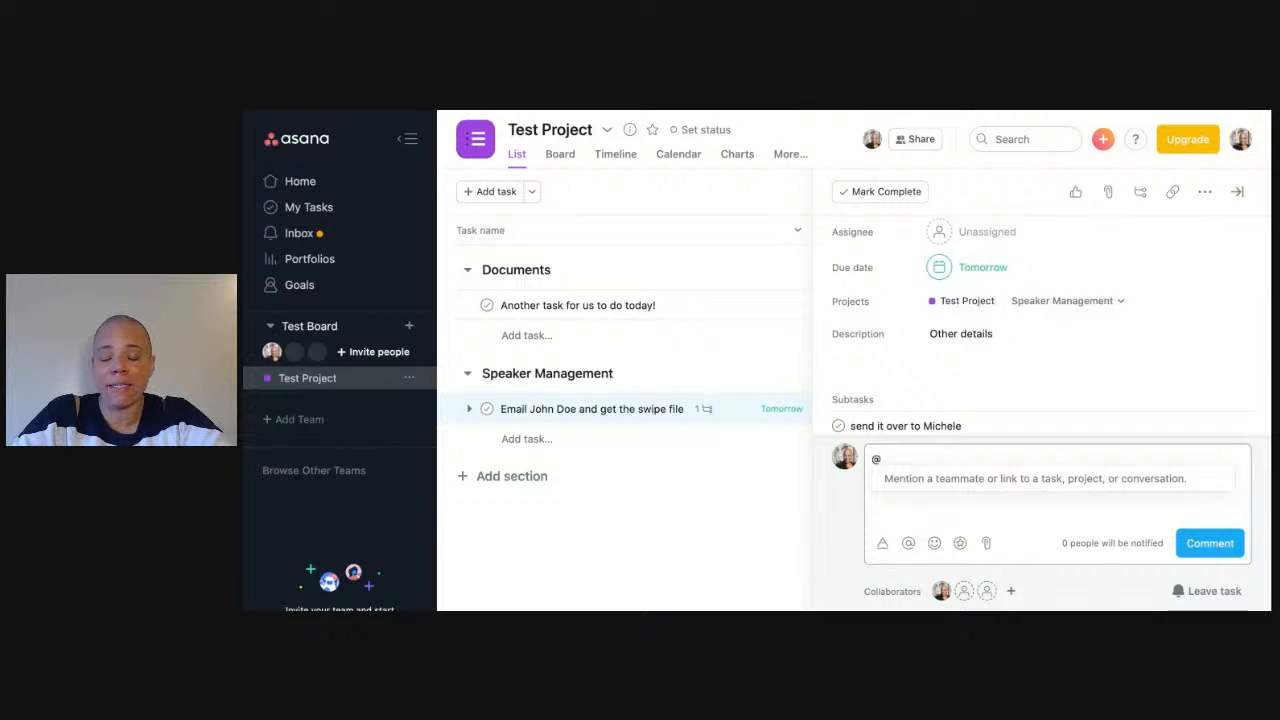
{"action": "type", "text": "m"}
{"action": "key", "text": "BackSpace"}
{"action": "key", "text": "BackSpace"}
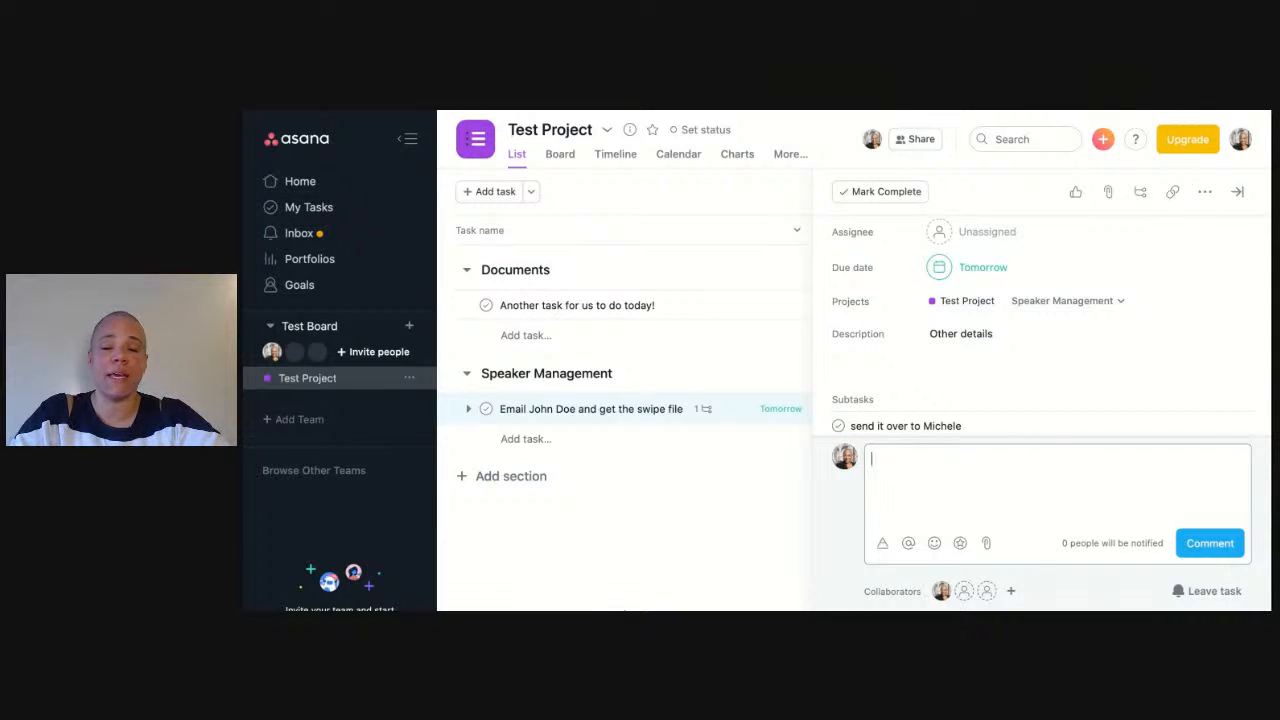
{"action": "type", "text": "comments go here."}
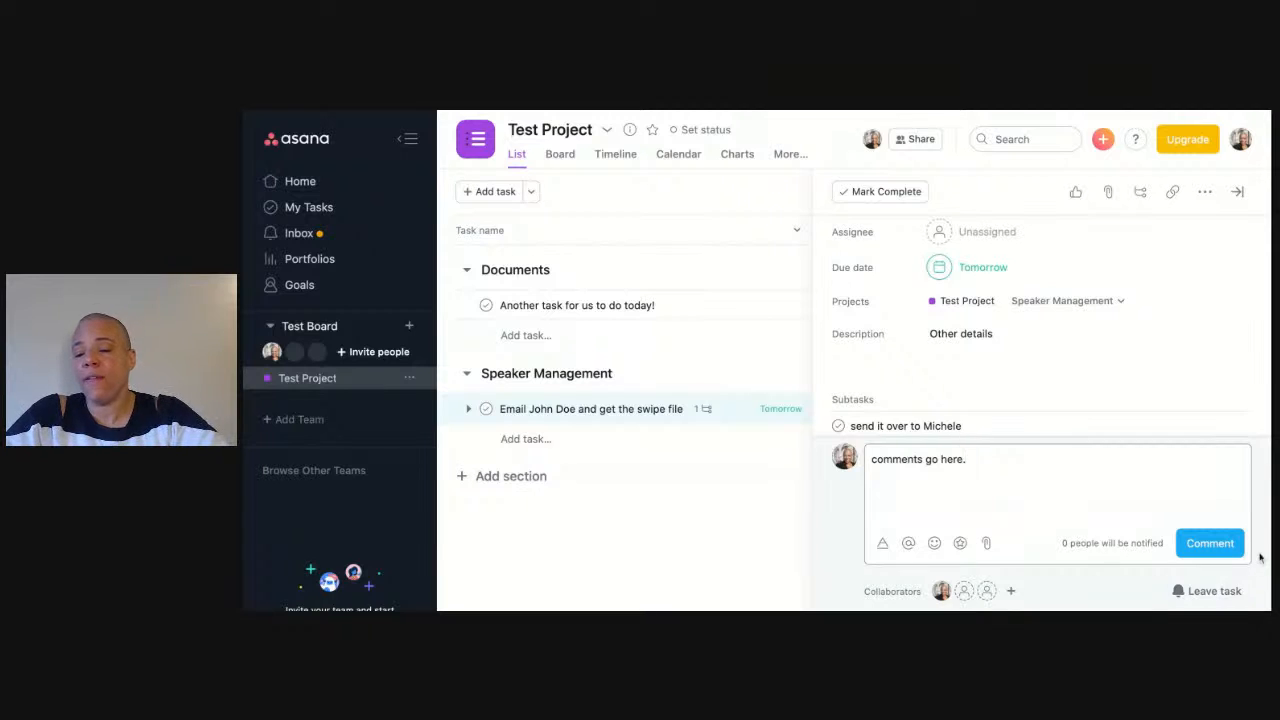
{"action": "left_click", "coordinate": [1215, 543]}
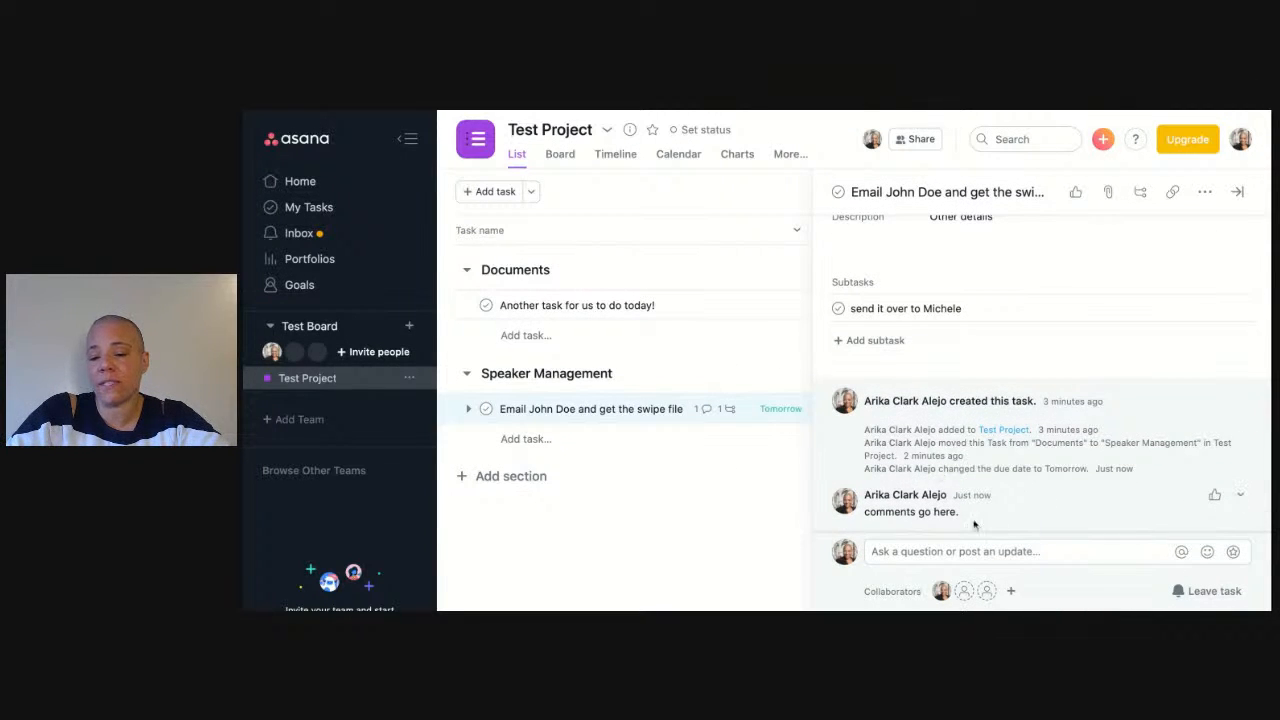
{"action": "scroll", "coordinate": [932, 508], "scroll_direction": "down", "scroll_amount": 1}
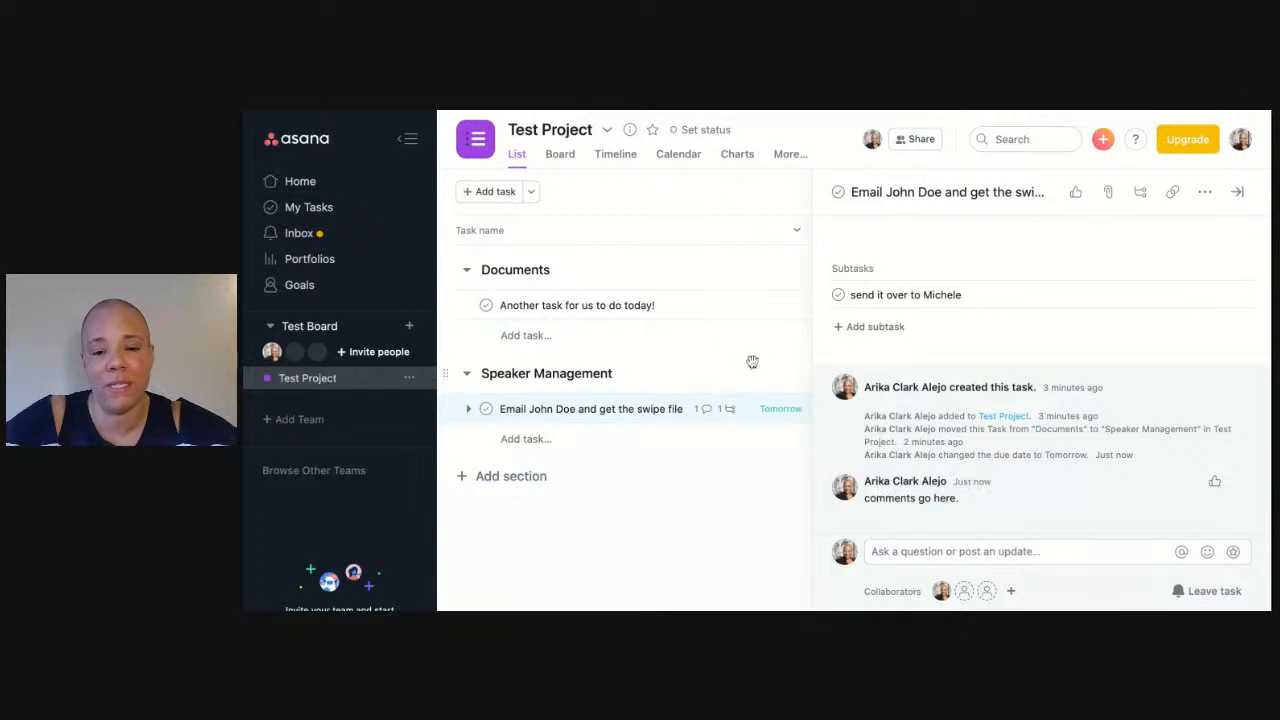
{"action": "left_click", "coordinate": [776, 190]}
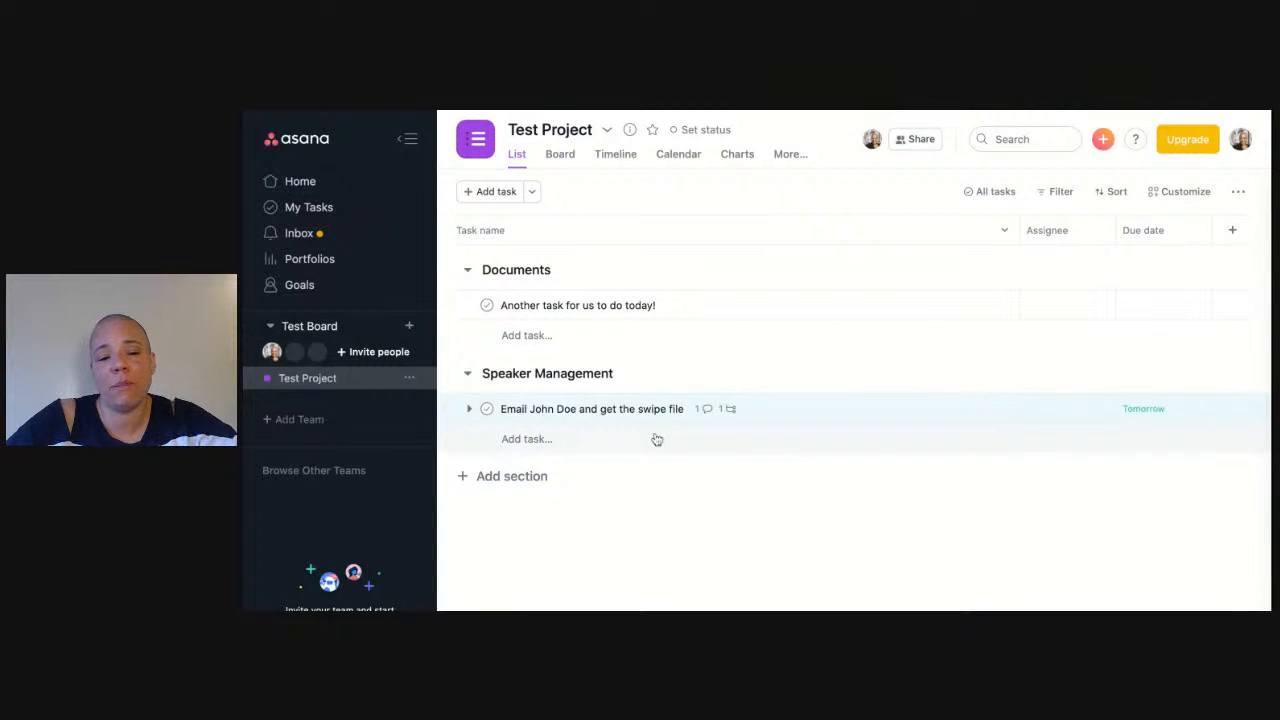
- Mark the task "Another task for us to do today!" in the Documents section as complete
{"action": "left_click", "coordinate": [487, 306]}
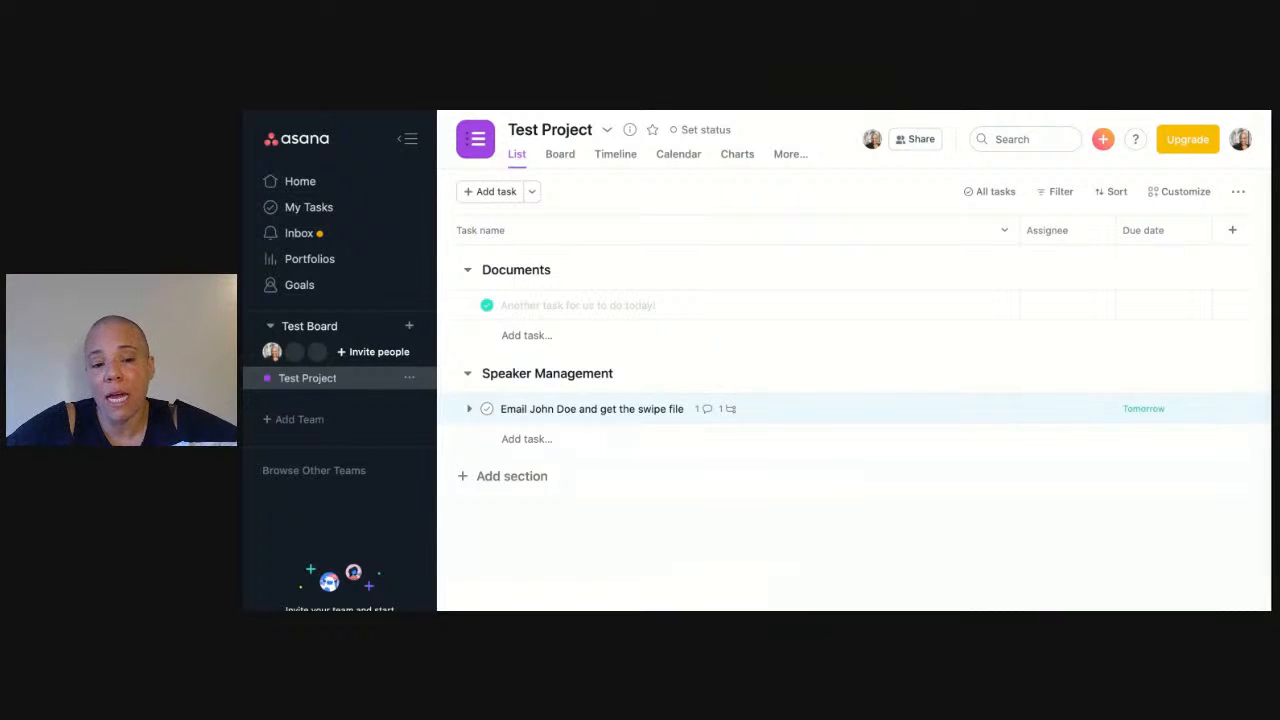
{"action": "left_click", "coordinate": [566, 305]}
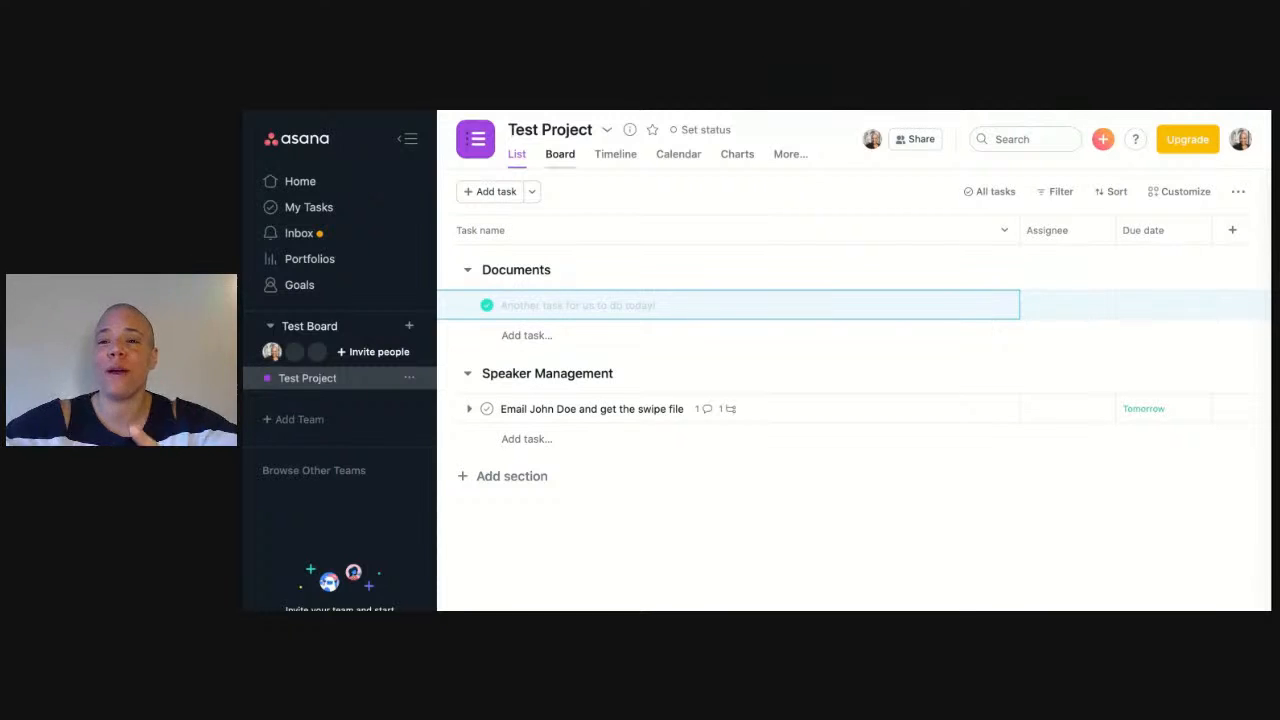
- Show the project as a board, move the email task into Documents, and return it to Speaker Management
{"action": "left_click", "coordinate": [560, 154]}
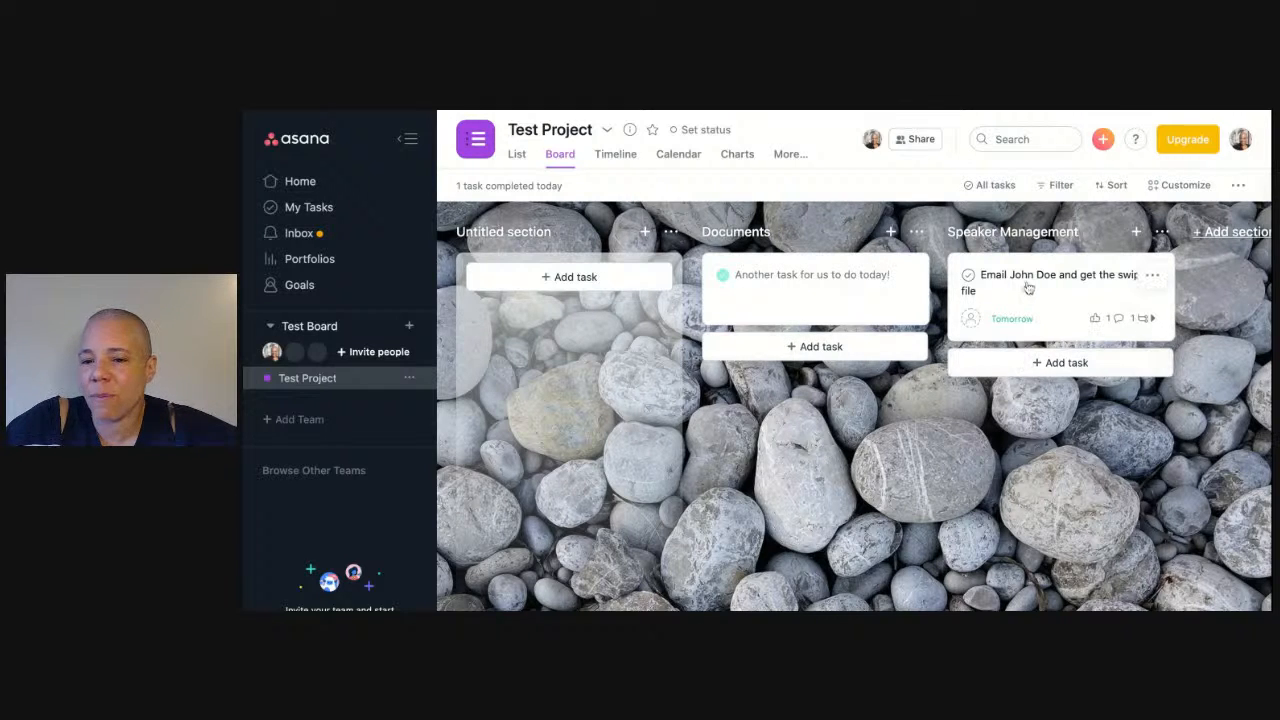
{"action": "left_click_drag", "start_coordinate": [1030, 276], "coordinate": [795, 282]}
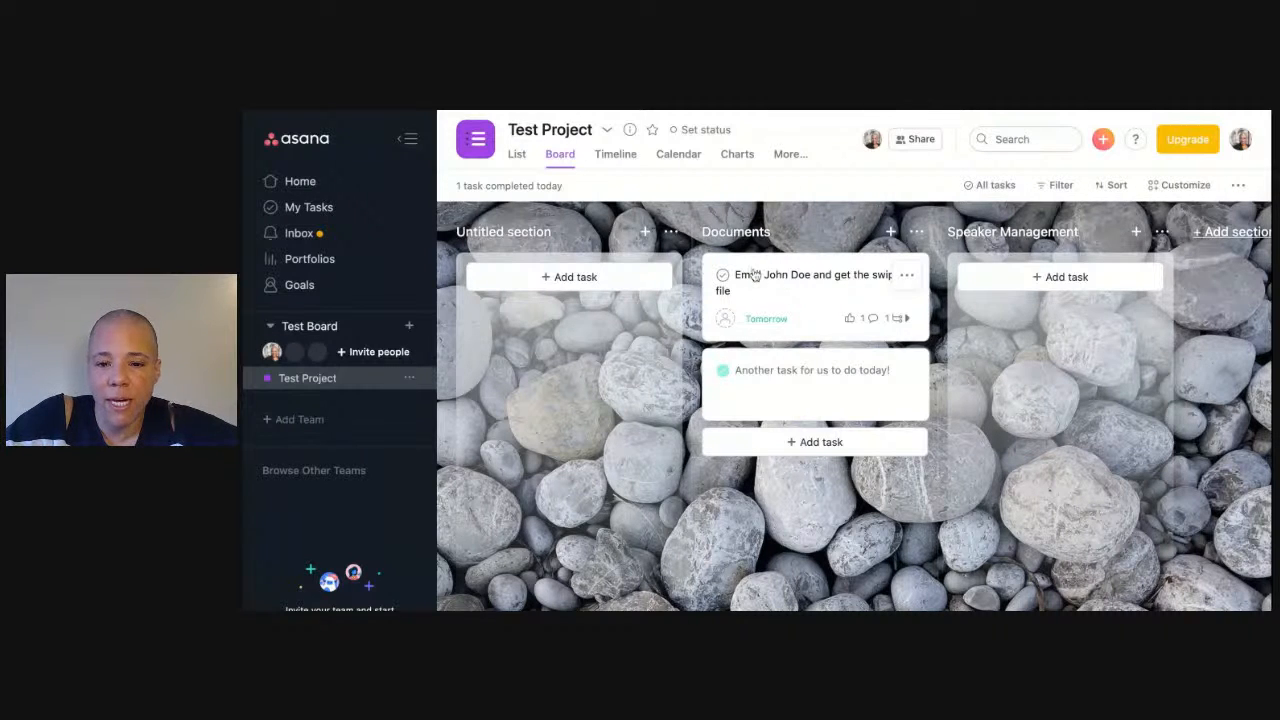
{"action": "left_click_drag", "start_coordinate": [755, 275], "coordinate": [1010, 280]}
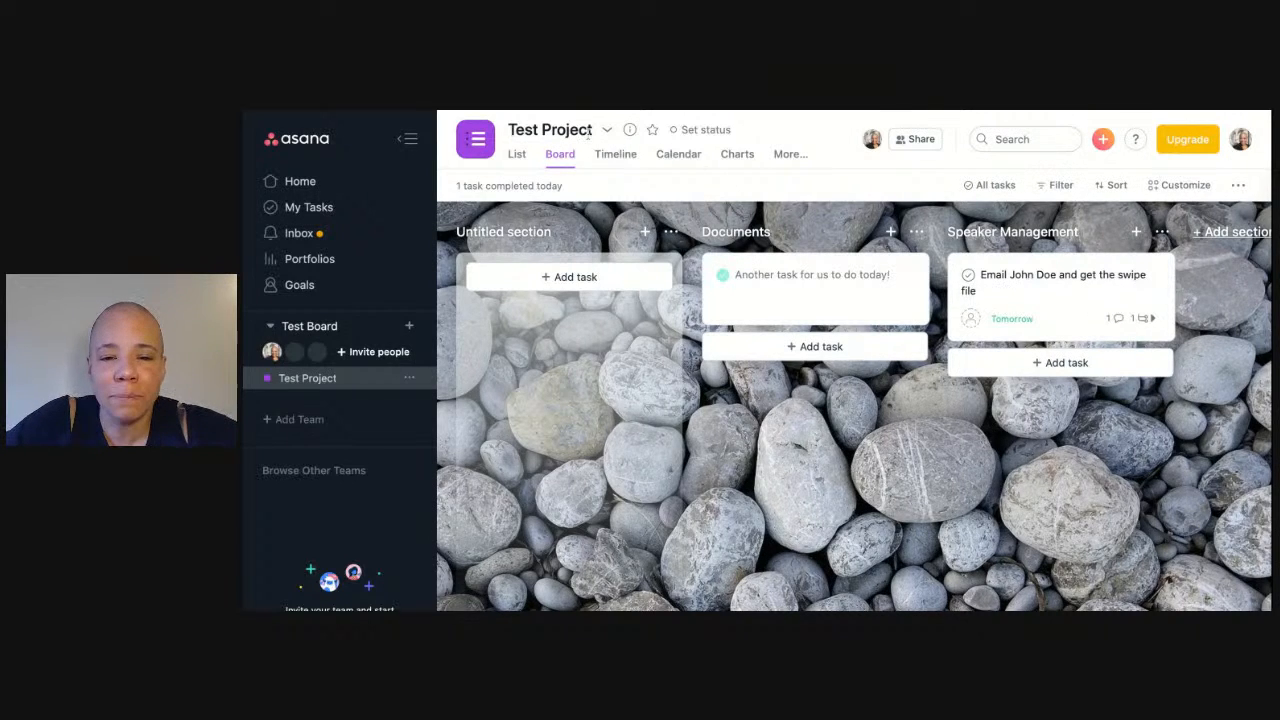
- View the Timeline page of Test Project and its feature introduction
{"action": "left_click", "coordinate": [614, 158]}
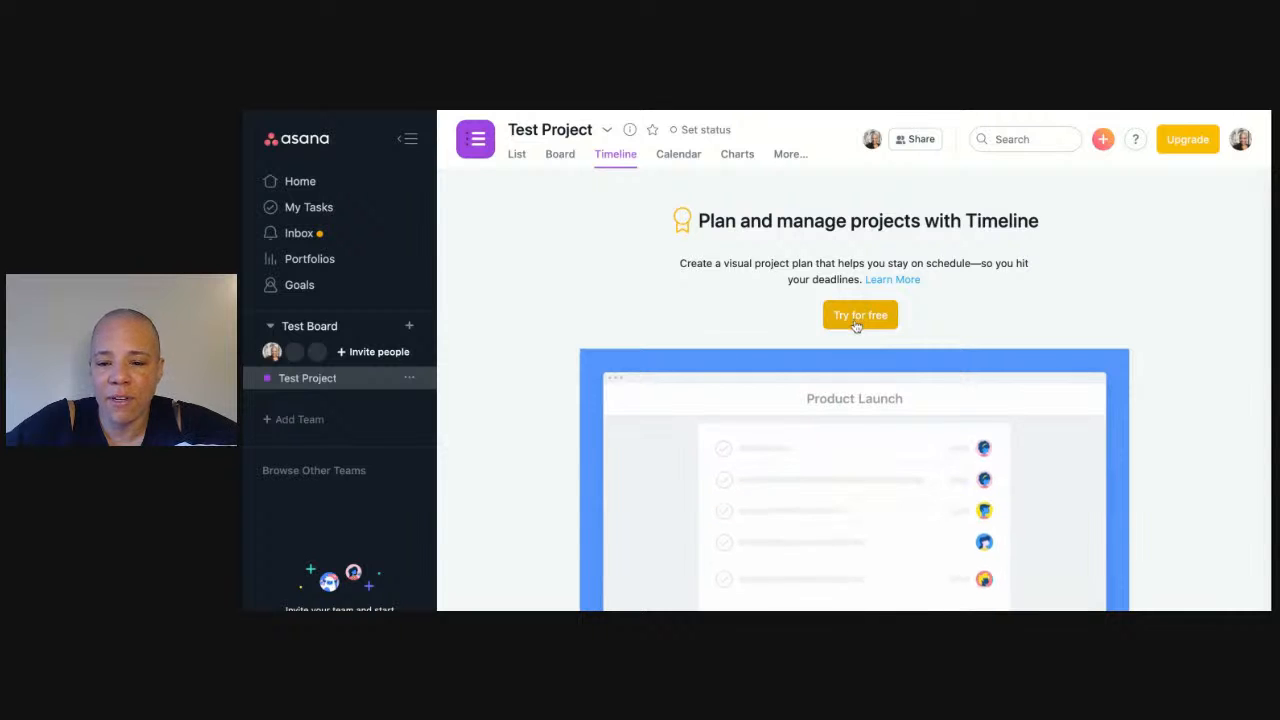
{"action": "scroll", "coordinate": [805, 516], "scroll_direction": "down", "scroll_amount": 1}
{"action": "scroll", "coordinate": [805, 516], "scroll_direction": "down", "scroll_amount": 1}
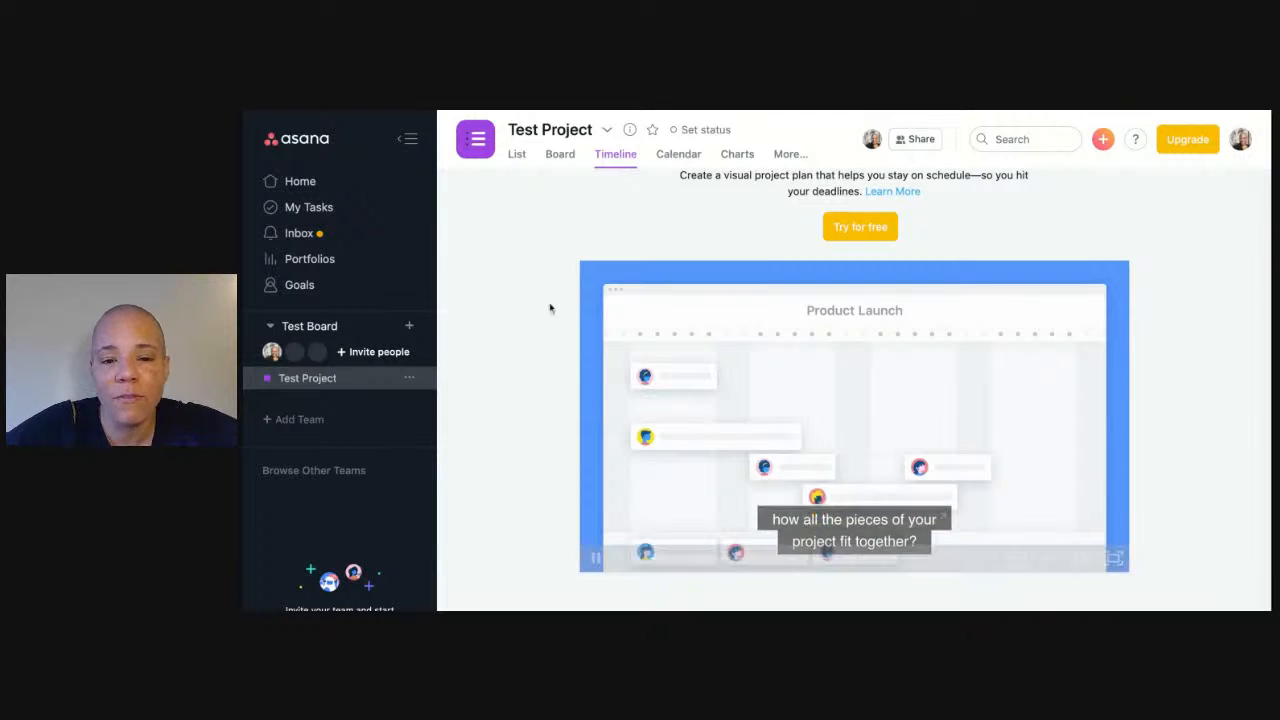
- Reschedule the swipe file email task to Friday, December 18 in the project calendar, and return to the list view
{"action": "left_click", "coordinate": [665, 162]}
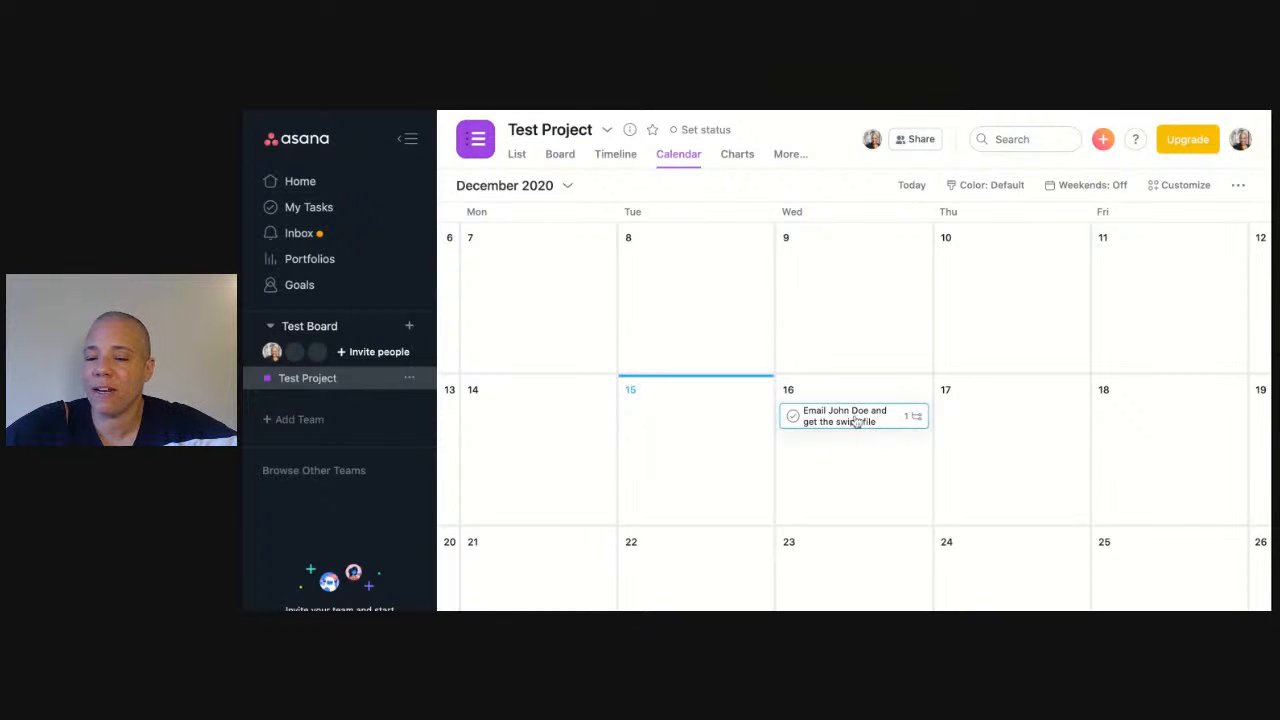
{"action": "left_click_drag", "start_coordinate": [855, 421], "coordinate": [1171, 418]}
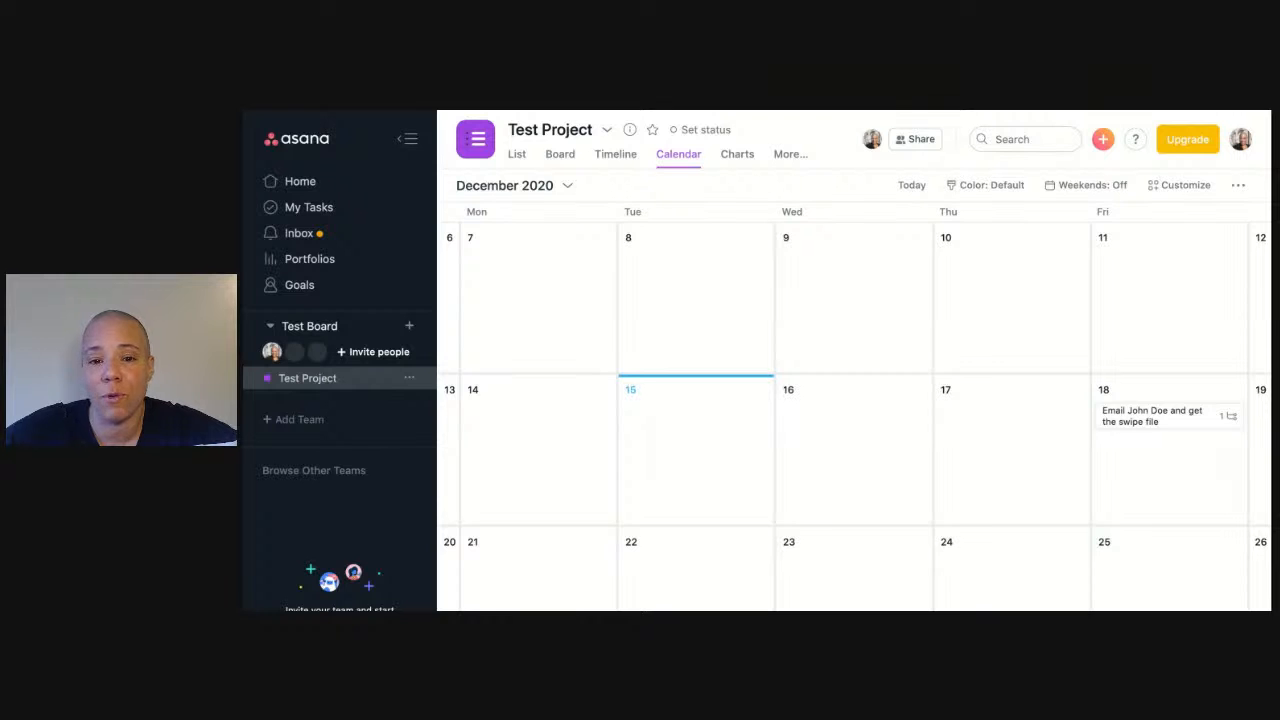
{"action": "left_click", "coordinate": [788, 157]}
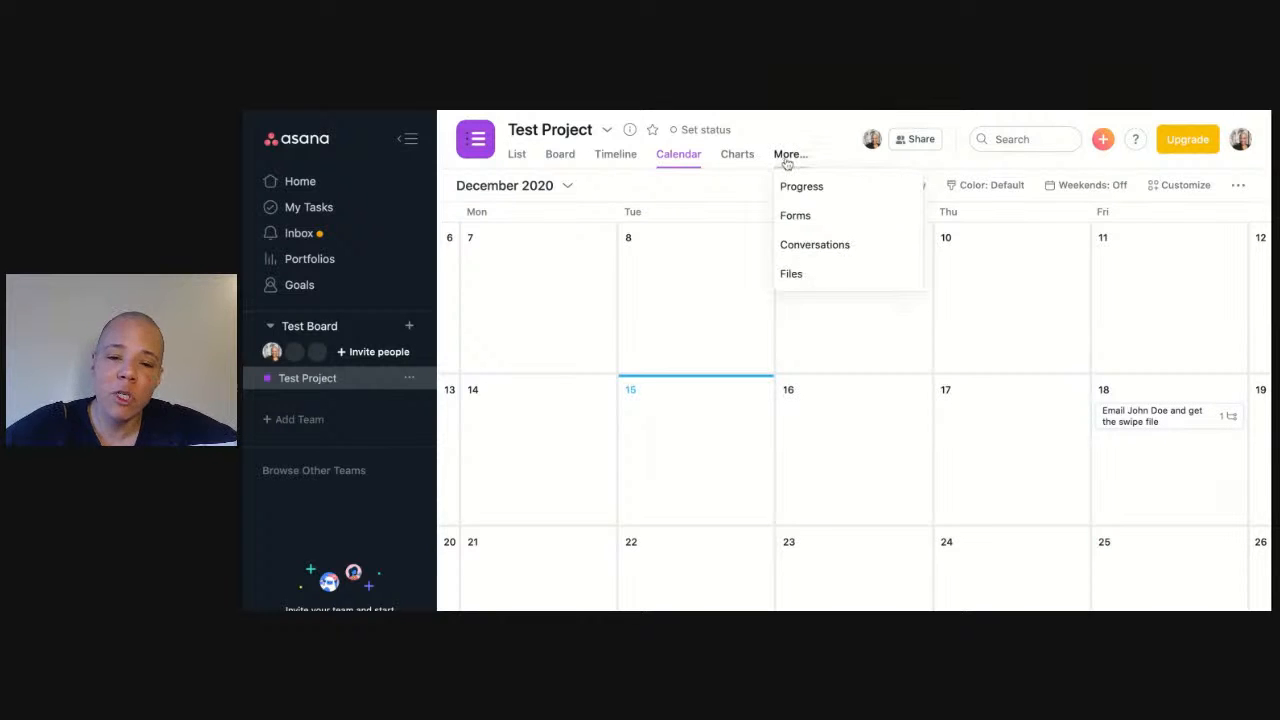
{"action": "left_click", "coordinate": [516, 155]}
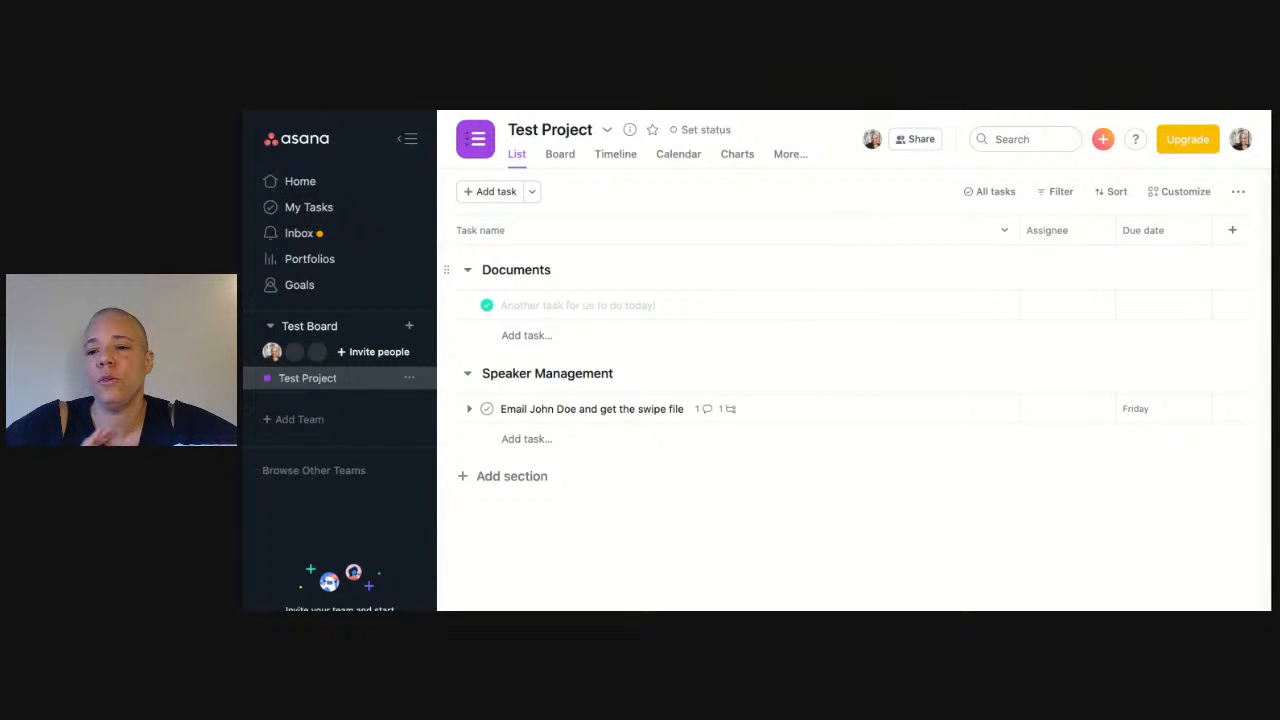
- Examine the pricing and feature lists of the Premium, Business and Enterprise upgrade plans
{"action": "left_click", "coordinate": [1178, 143]}
{"action": "scroll", "coordinate": [932, 424], "scroll_direction": "down", "scroll_amount": 2}
{"action": "scroll", "coordinate": [935, 424], "scroll_direction": "down", "scroll_amount": 2}
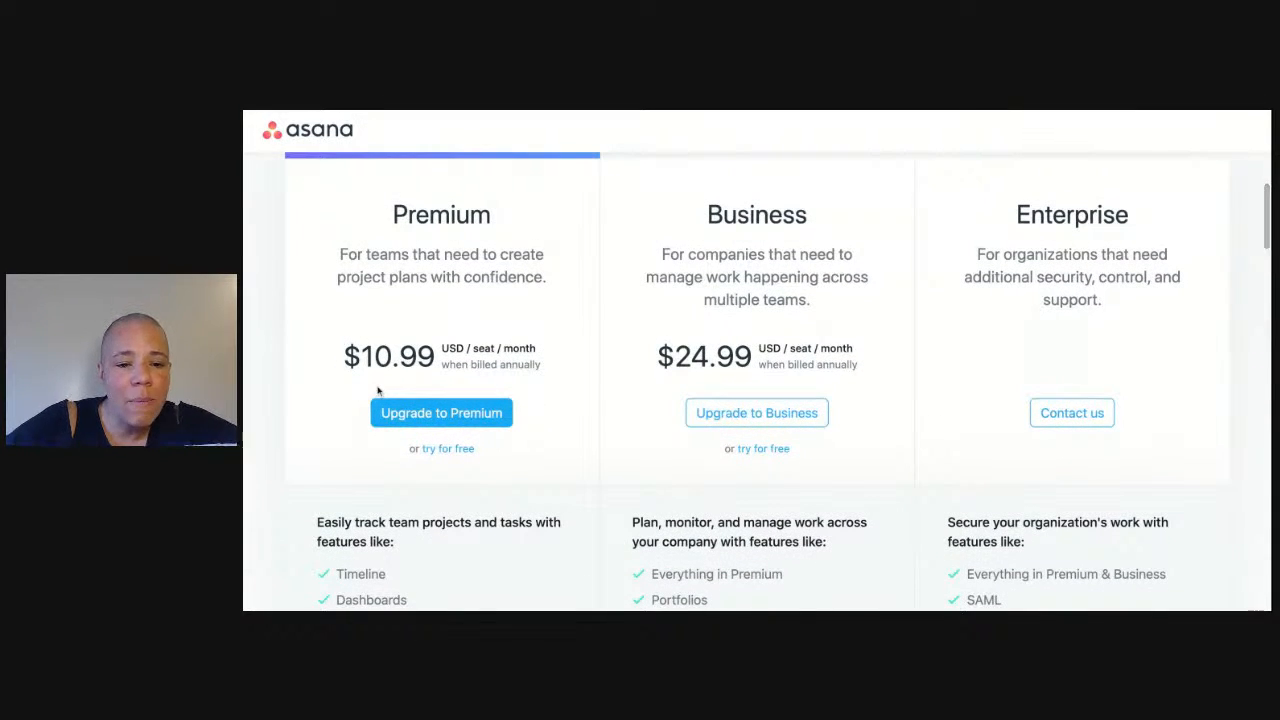
{"action": "scroll", "coordinate": [377, 390], "scroll_direction": "down", "scroll_amount": 2}
{"action": "scroll", "coordinate": [378, 387], "scroll_direction": "down", "scroll_amount": 2}
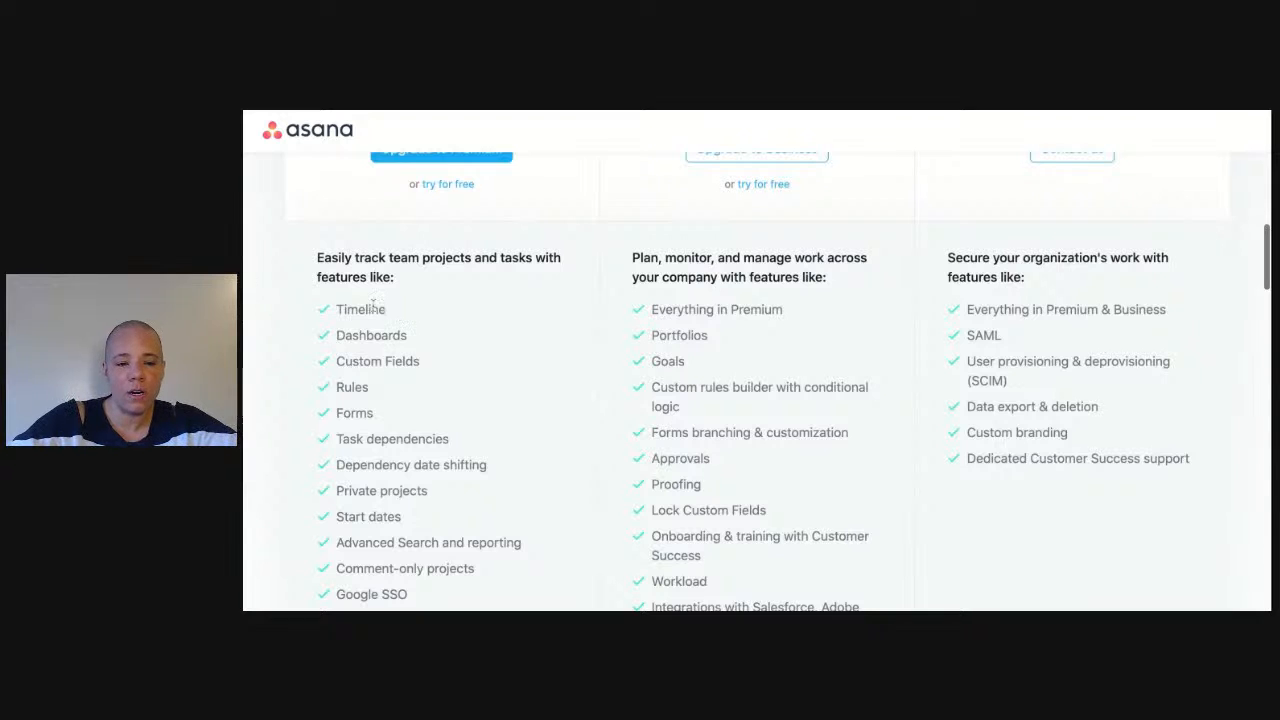
{"action": "scroll", "coordinate": [377, 393], "scroll_direction": "down", "scroll_amount": 2}
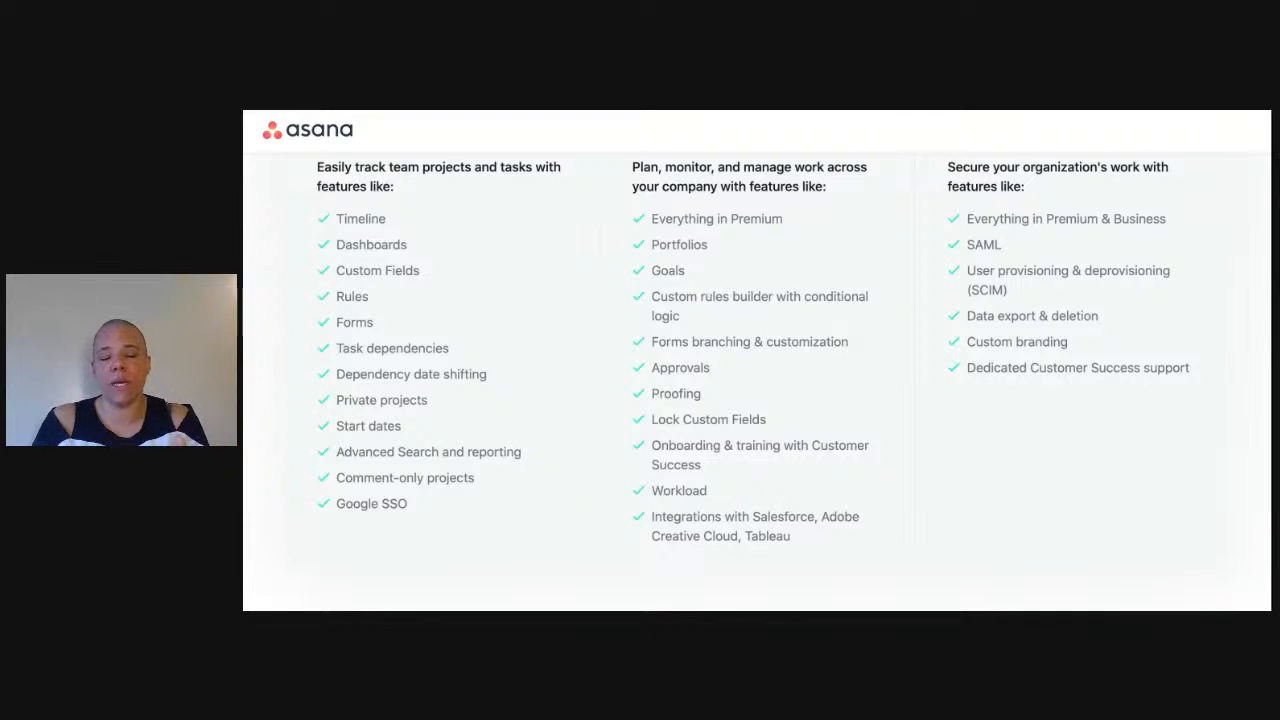
{"action": "scroll", "coordinate": [986, 260], "scroll_direction": "up", "scroll_amount": 5}
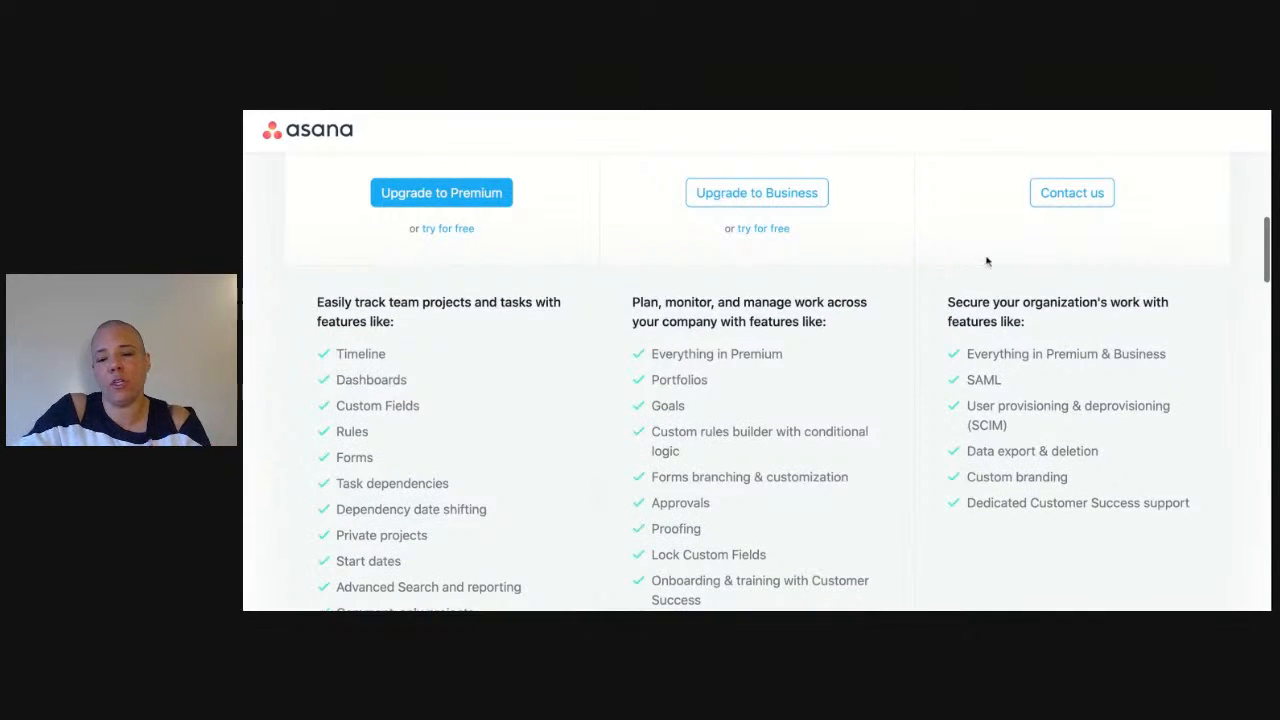
{"action": "scroll", "coordinate": [774, 366], "scroll_direction": "down", "scroll_amount": 3}
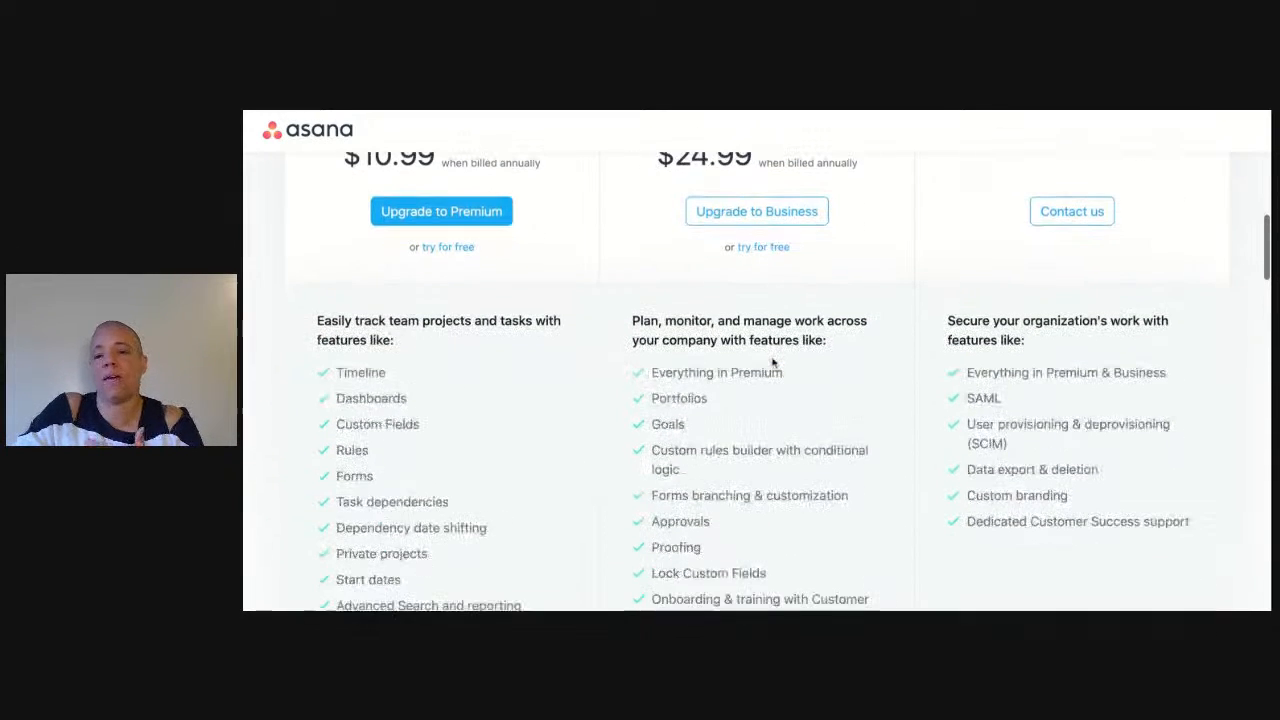
{"action": "scroll", "coordinate": [774, 366], "scroll_direction": "down", "scroll_amount": 5}
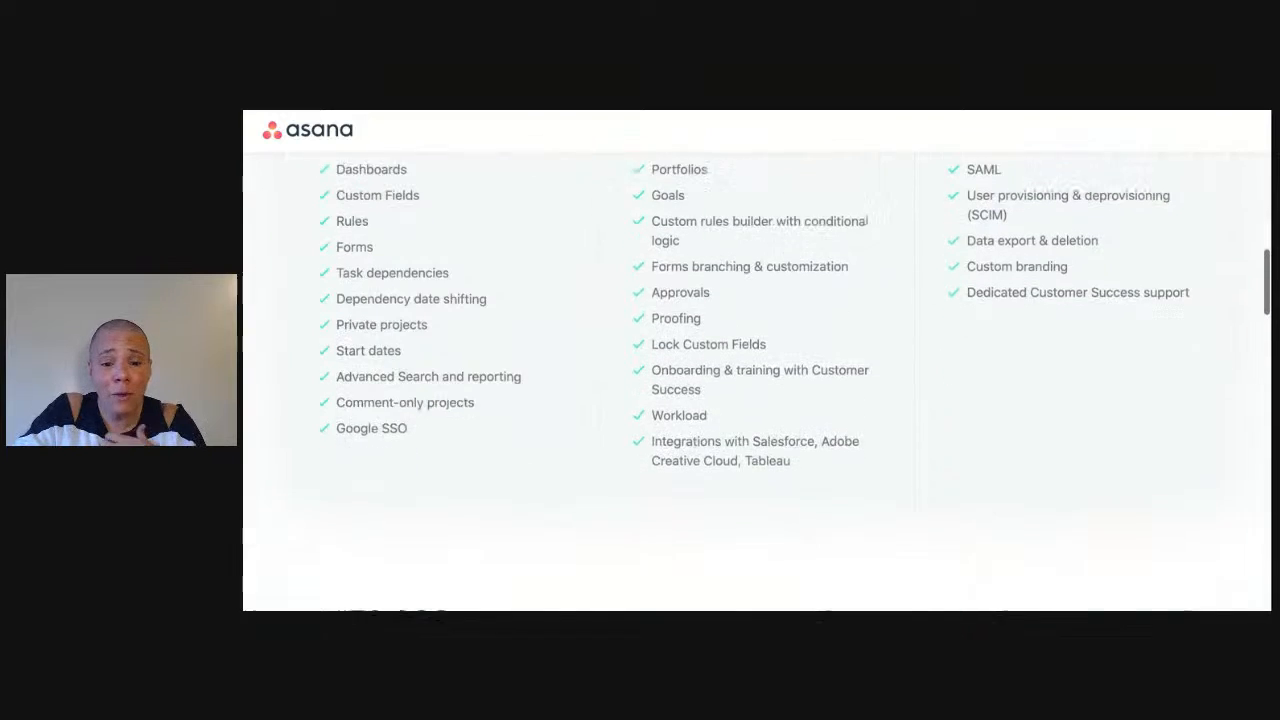
{"action": "scroll", "coordinate": [756, 382], "scroll_direction": "down", "scroll_amount": 2}
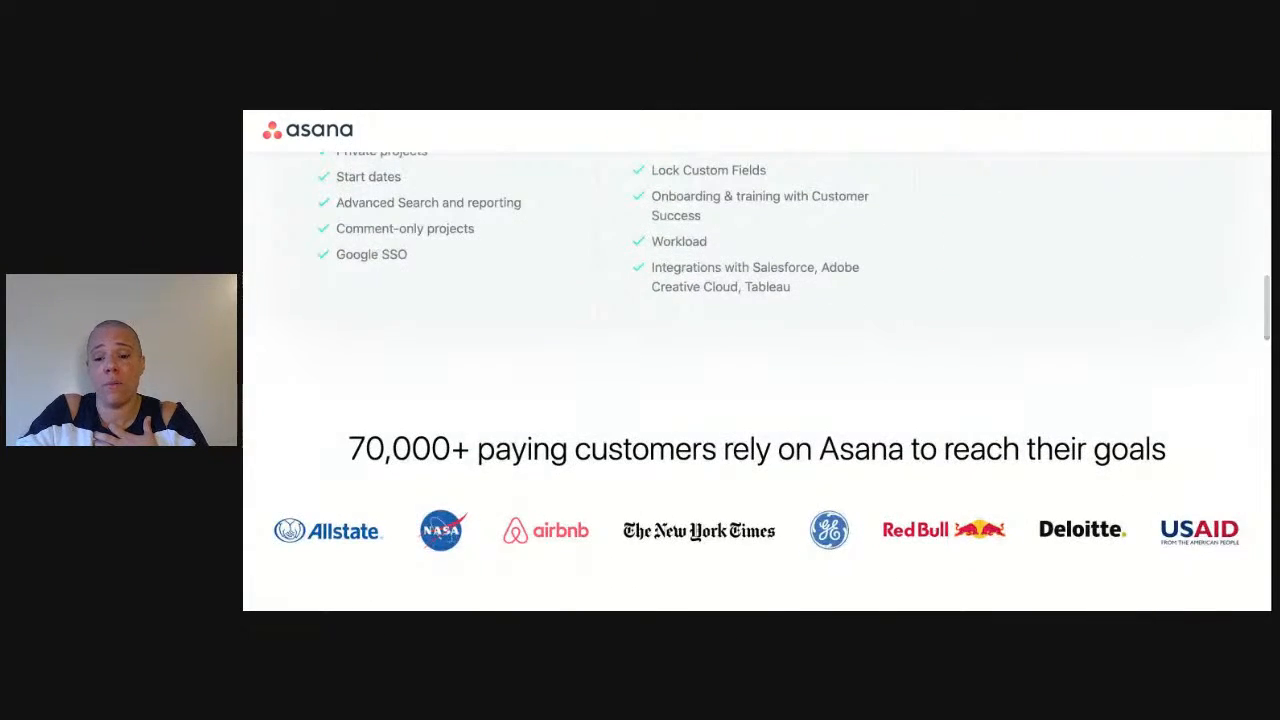
{"action": "scroll", "coordinate": [756, 382], "scroll_direction": "up", "scroll_amount": 4}
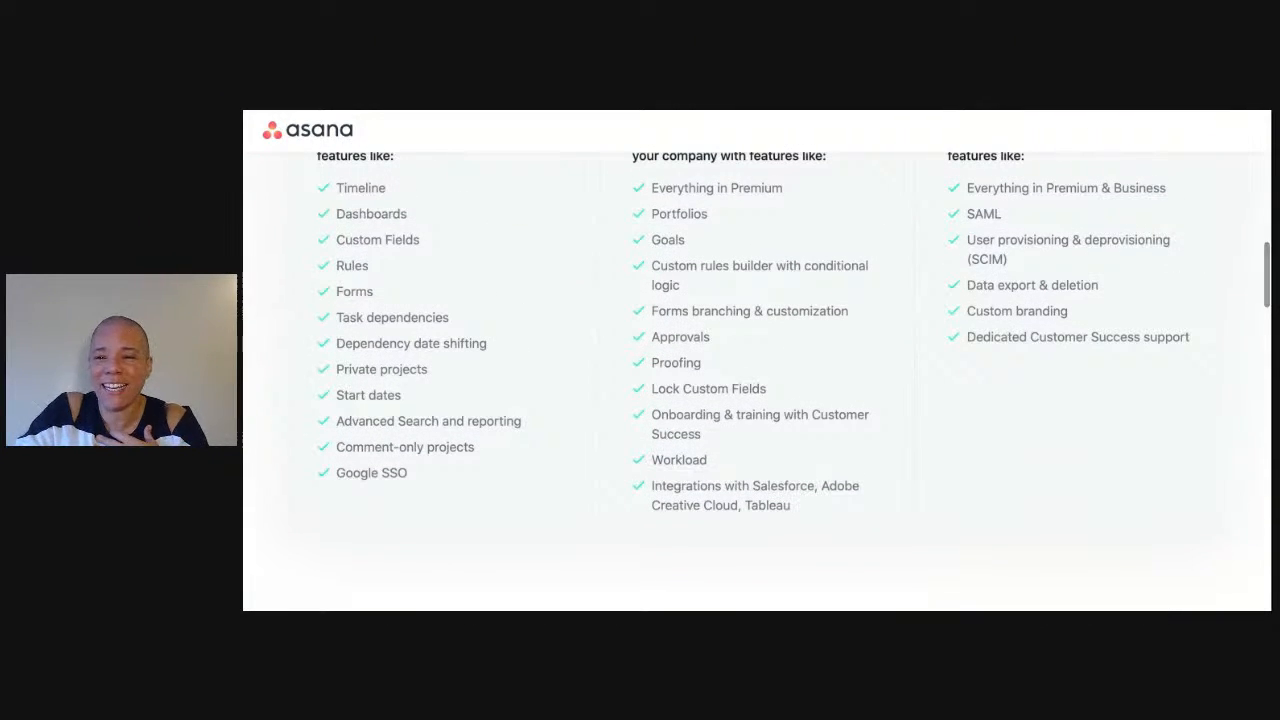